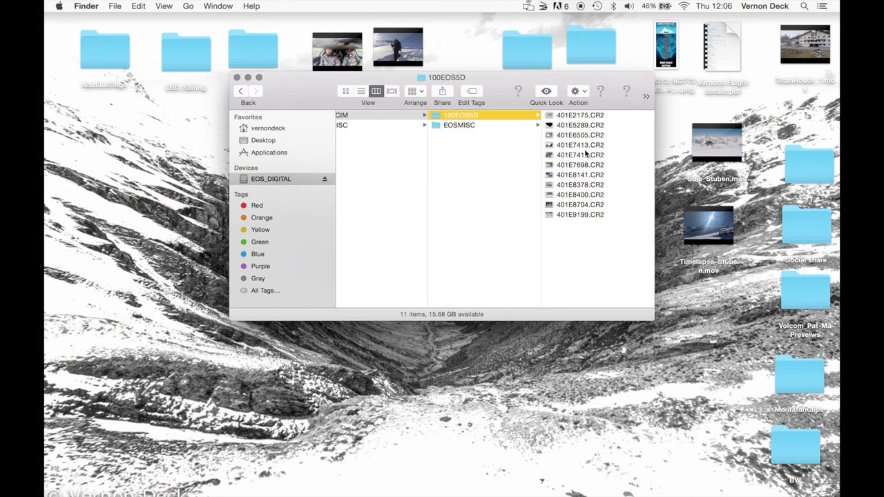
- Create a new desktop folder named BW_Video
right_click(711, 318)
click(701, 325)
text(BW_Video)
- Copy all 11 CR2 files from the card's 100EOS5D folder into BW_Video and import them into Lightroom
click(598, 163)
key(super+a)
drag(587, 216, 706, 323)
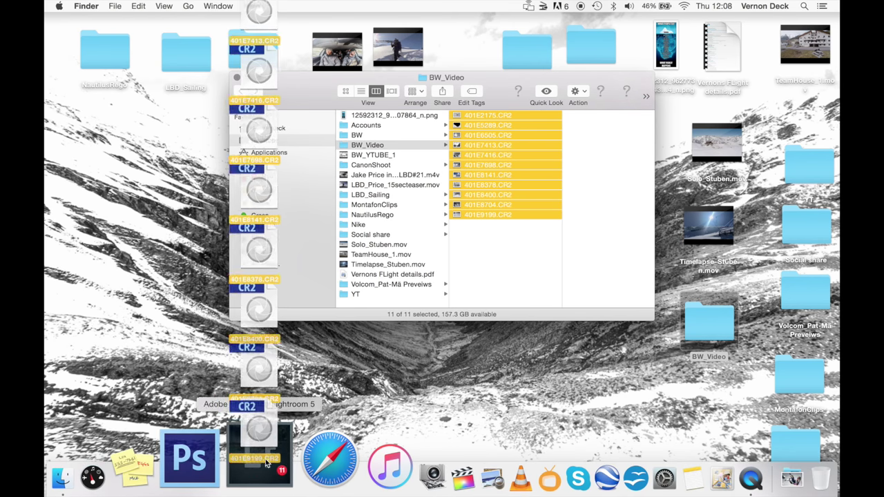
click(256, 432)
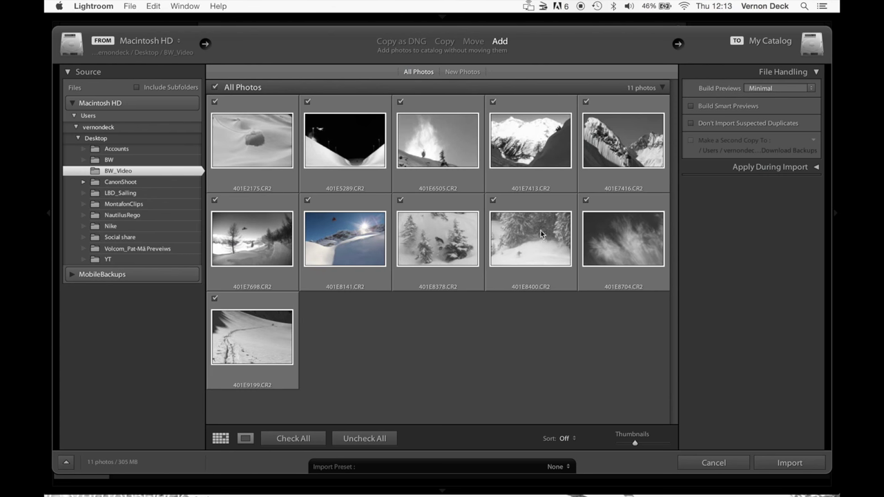
click(787, 463)
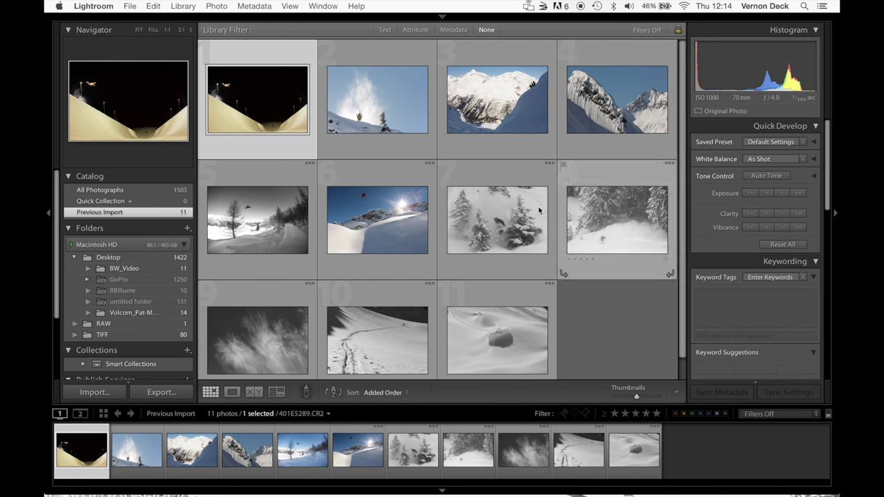
- Switch to the Develop module with the night halfpipe photo selected
mouse_move(504, 25)
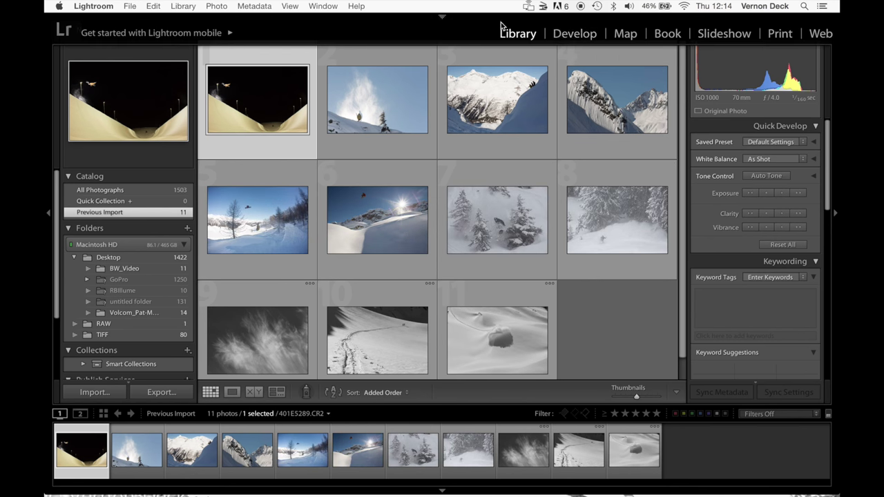
click(566, 35)
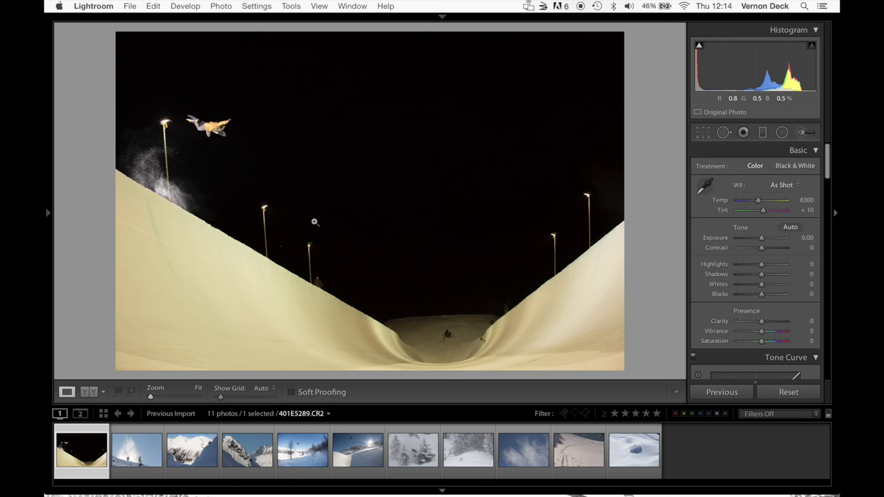
- Apply the B&W Look 5 preset and auto-tone the halfpipe photo
mouse_move(58, 211)
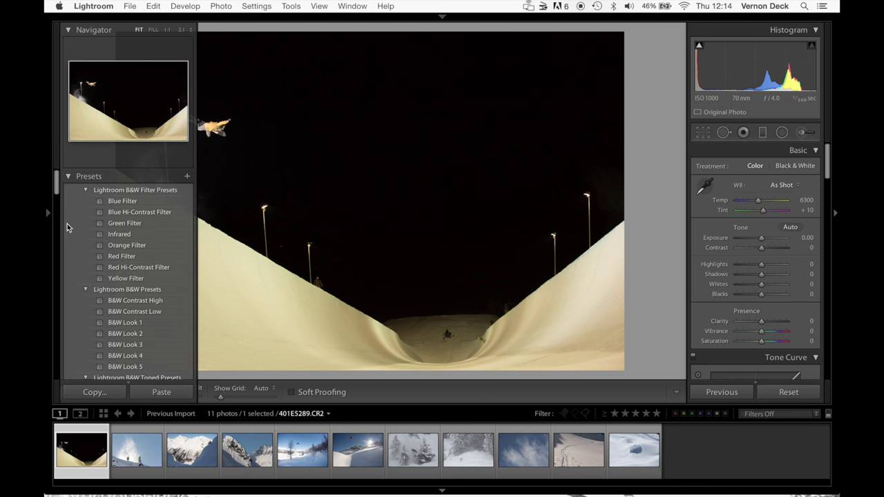
click(118, 370)
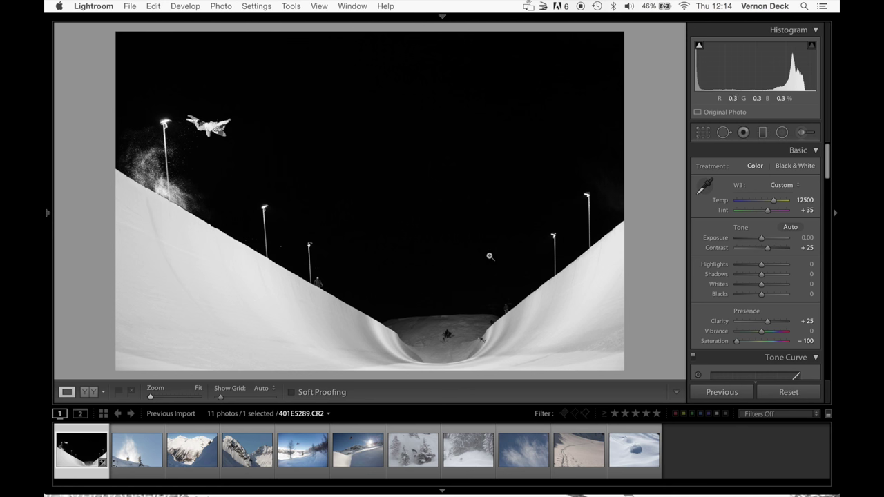
click(790, 228)
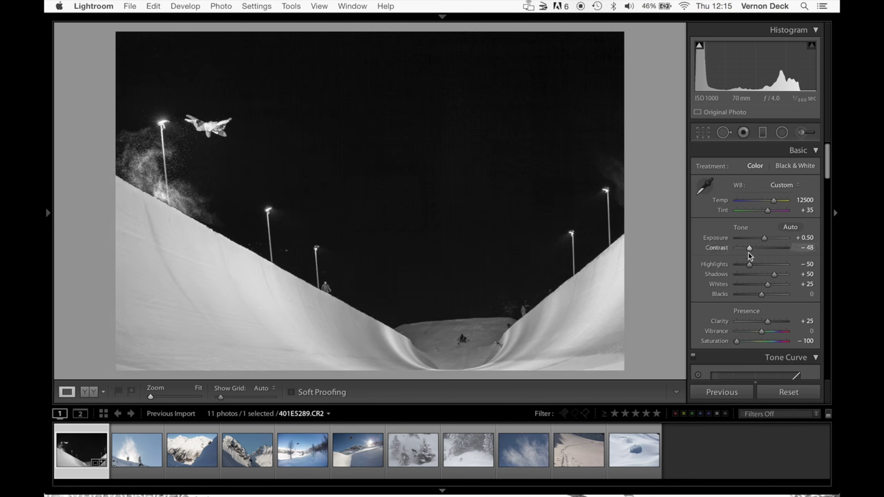
- Set Contrast to −48, Clarity to +49 and Highlights to −100
drag(752, 249, 747, 248)
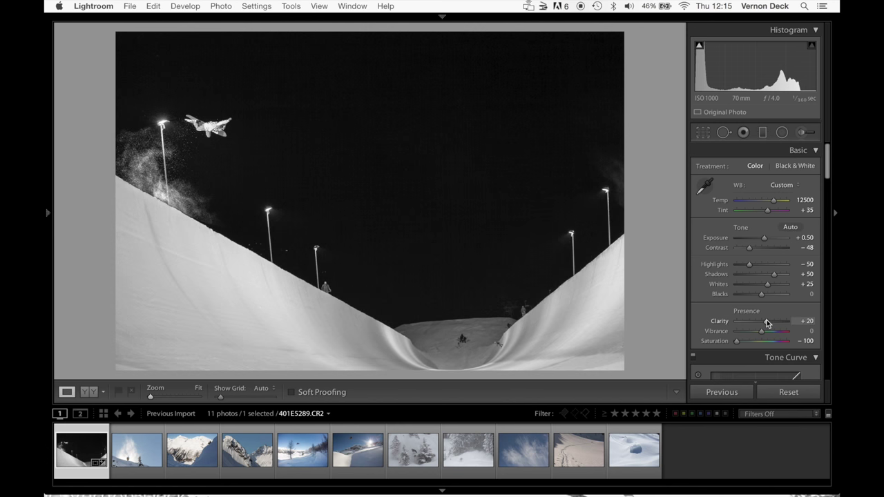
mouse_move(781, 326)
mouse_down()
mouse_move(753, 323)
mouse_move(794, 324)
mouse_move(740, 324)
mouse_move(805, 327)
mouse_move(745, 322)
mouse_move(781, 325)
mouse_up()
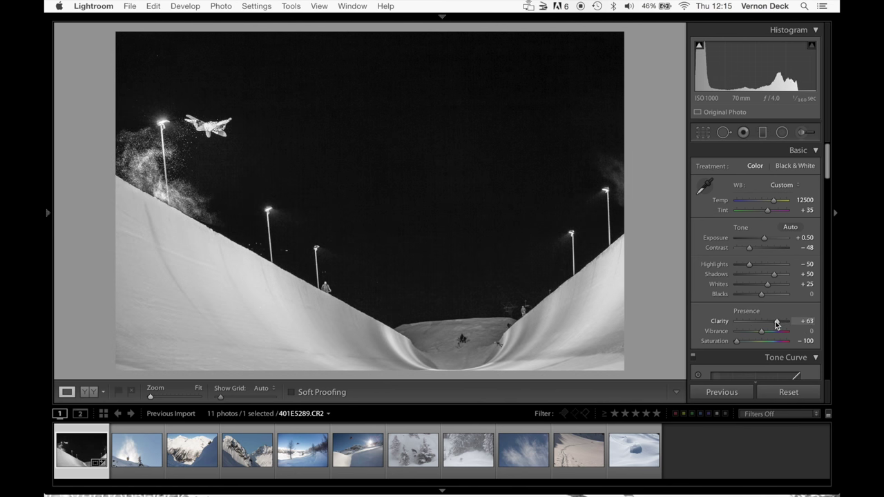
drag(762, 326, 773, 322)
drag(749, 264, 727, 269)
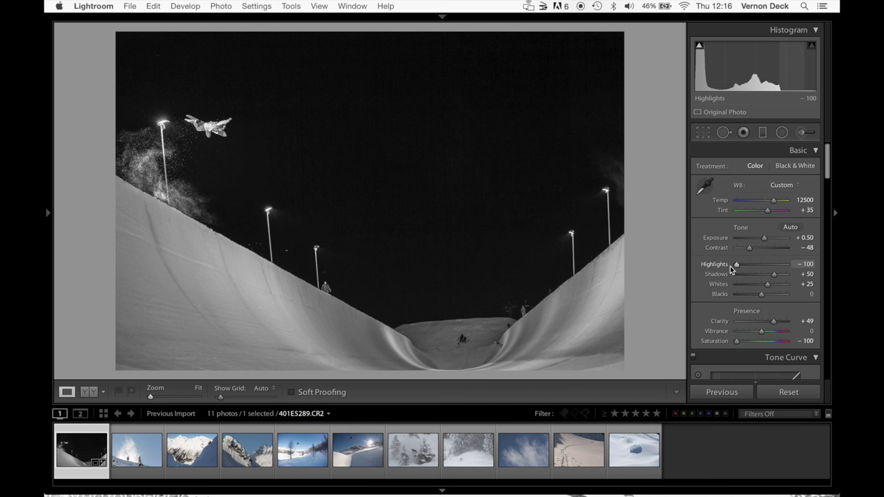
- At 1:1 zoom, trial brighter Highlights values, then set Luminance noise reduction to 60
click(181, 134)
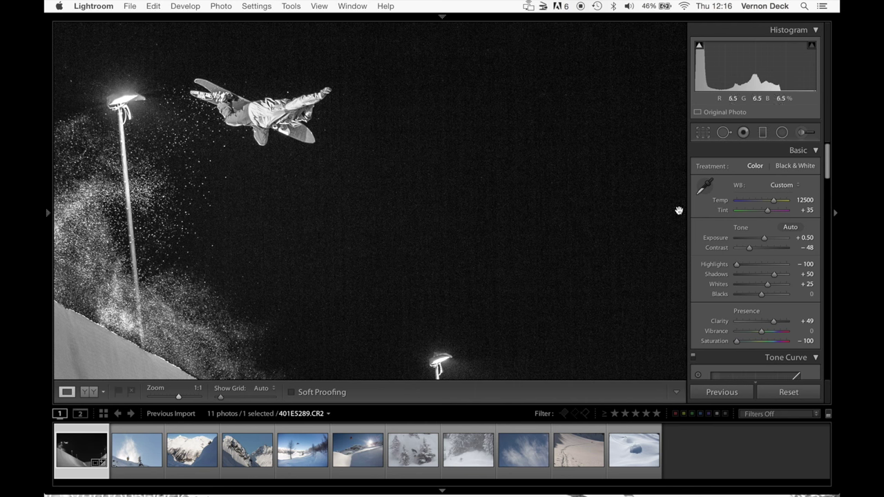
drag(736, 263, 775, 263)
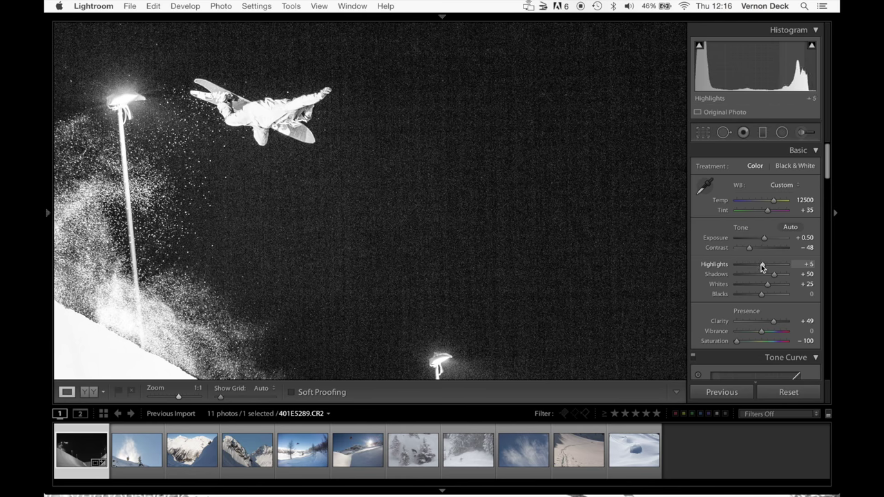
drag(761, 265, 734, 266)
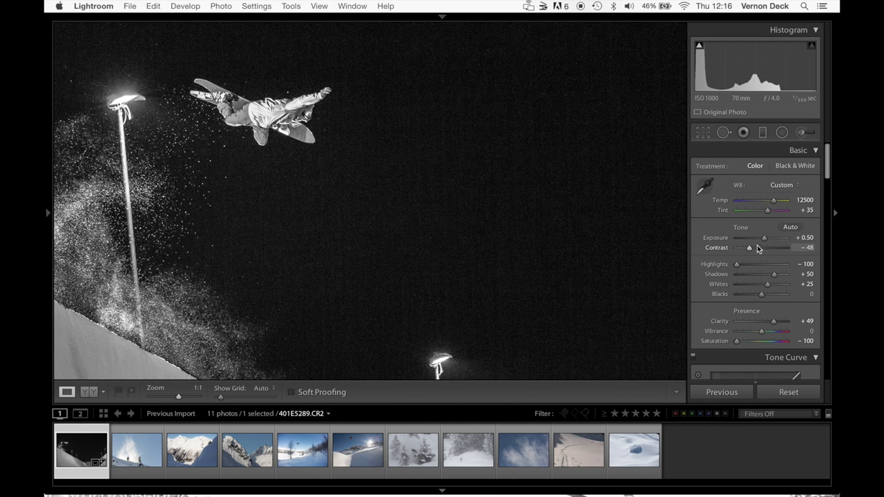
scroll(775, 251, down, 5)
scroll(775, 251, down, 8)
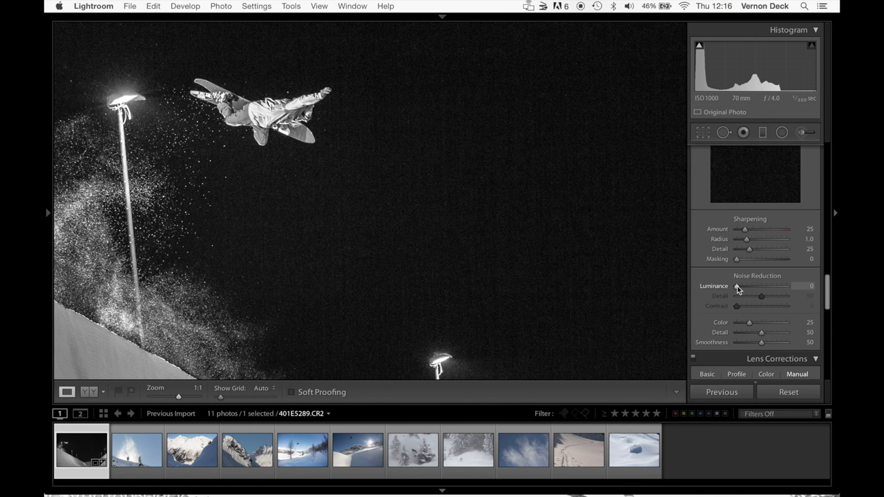
drag(737, 288, 770, 291)
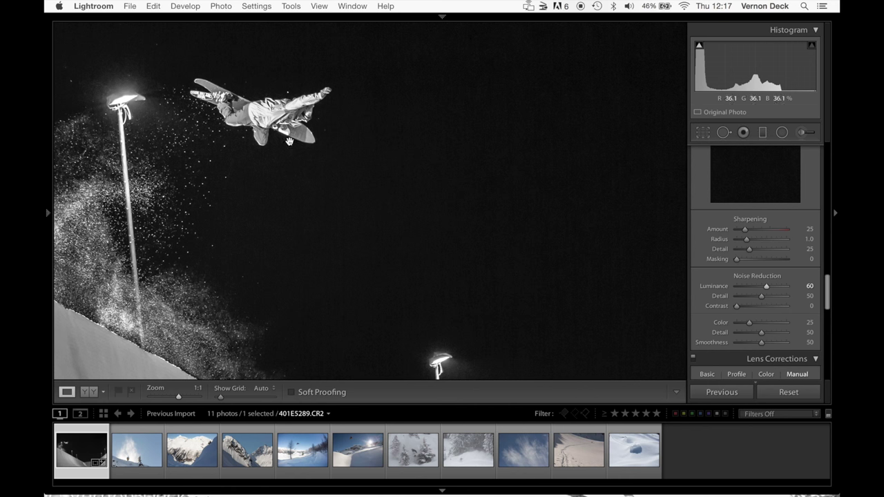
- Add a graduated filter angled along the halfpipe slope with Exposure raised to 0.75
click(452, 216)
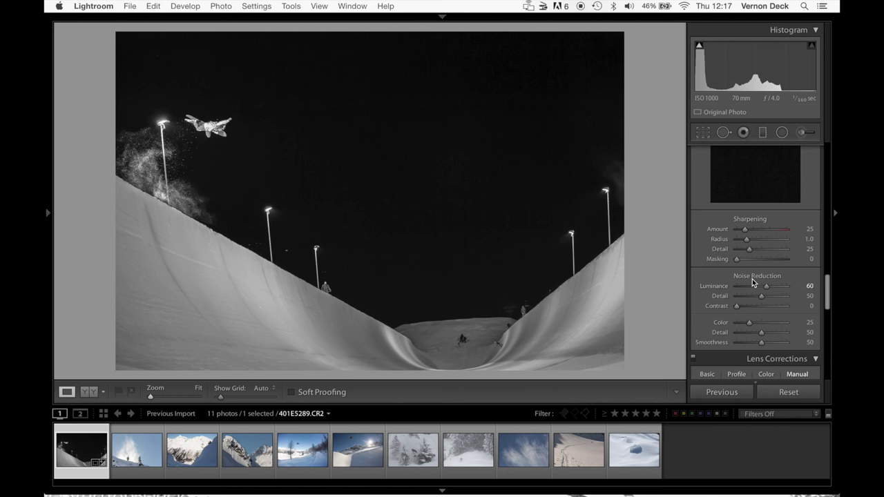
scroll(758, 289, up, 10)
scroll(757, 289, down, 2)
click(763, 132)
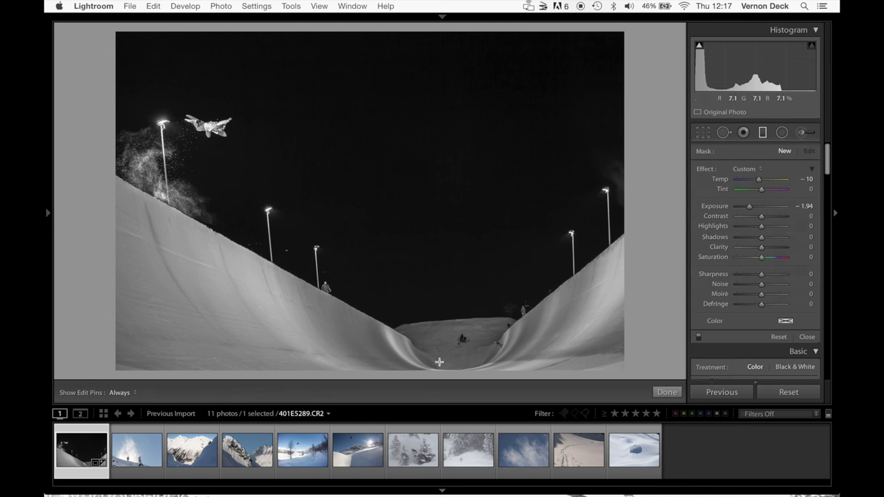
drag(409, 367, 424, 250)
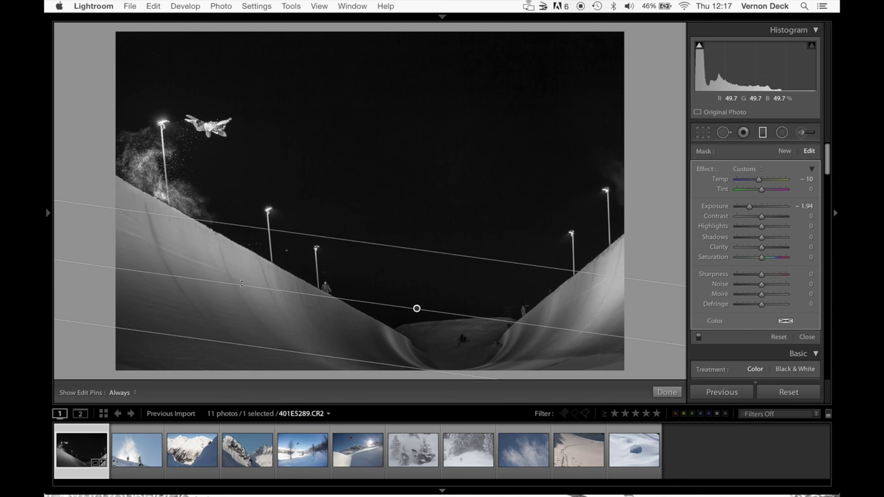
drag(245, 280, 246, 267)
click(759, 206)
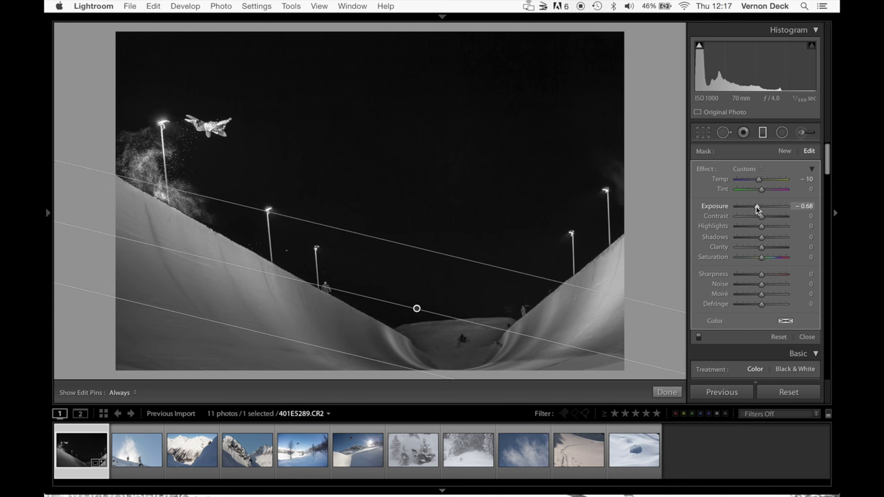
drag(758, 207, 765, 210)
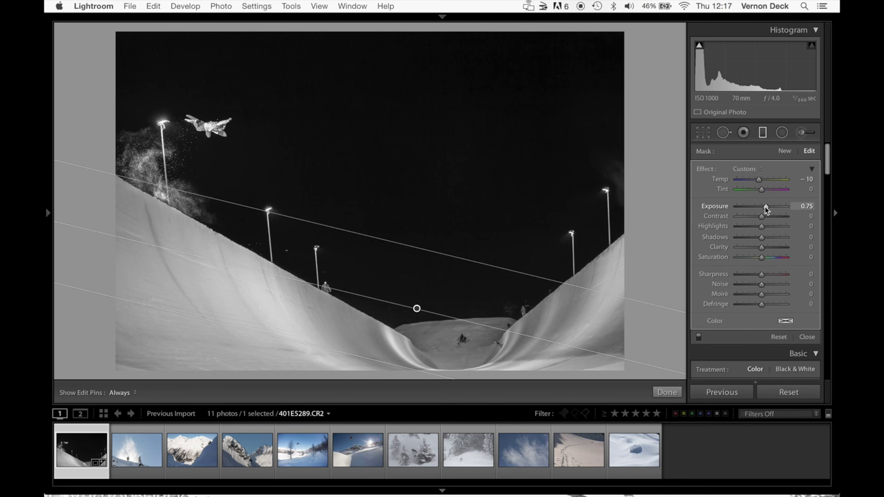
click(763, 132)
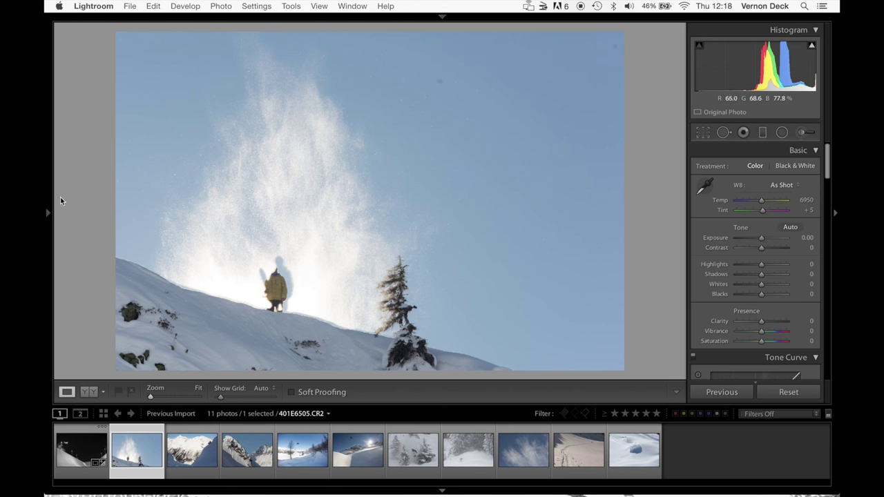
- Apply a B&W preset to the snow-spray photo and auto-tone it to Exposure −0.80, Blacks −12
mouse_move(47, 207)
mouse_move(49, 366)
click(111, 367)
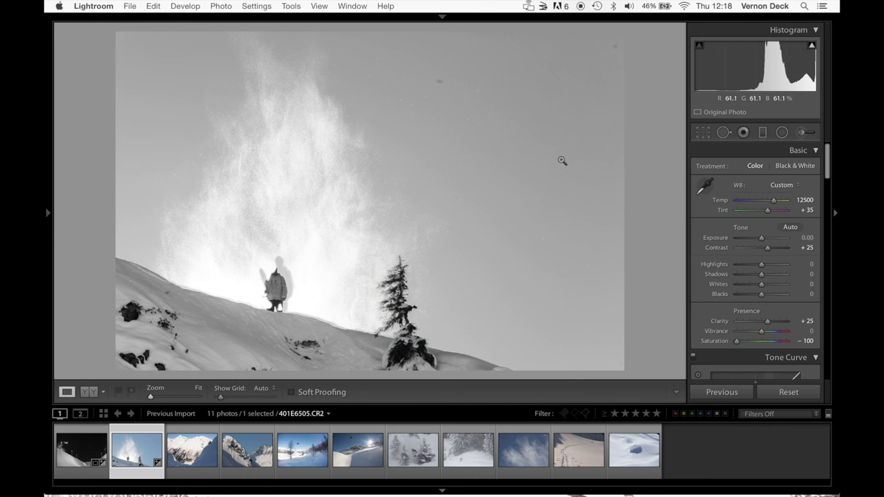
click(789, 227)
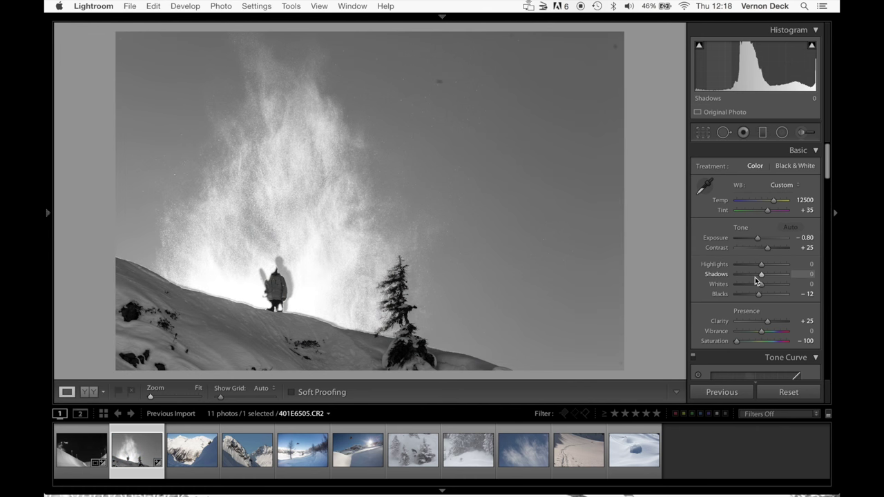
- At 1:1 zoom, heal the first dark dust spot in the sky with Spot Removal
click(431, 44)
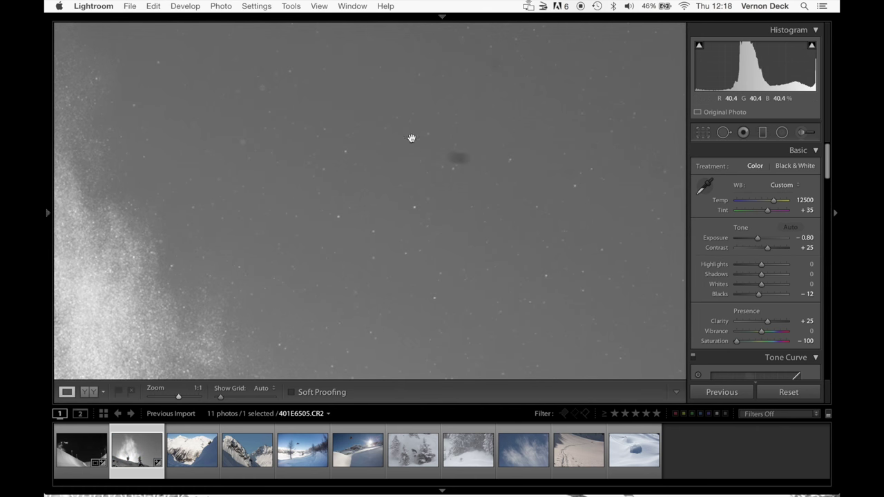
click(723, 132)
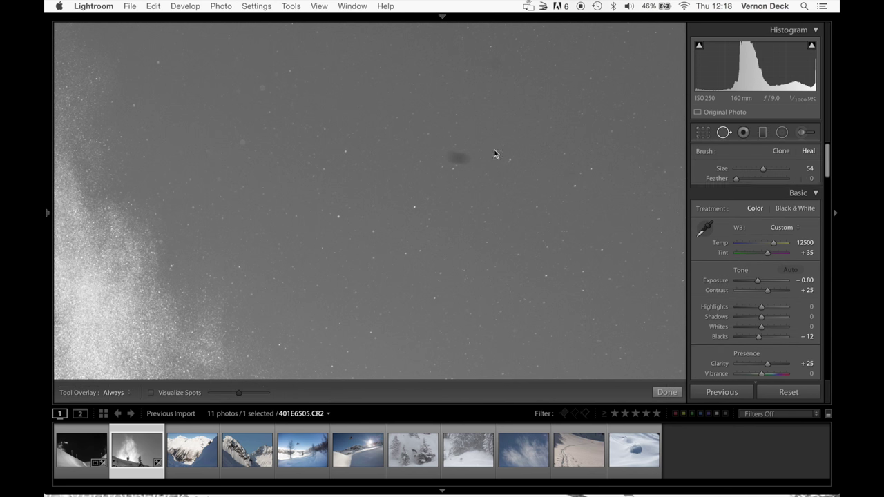
drag(452, 156, 466, 157)
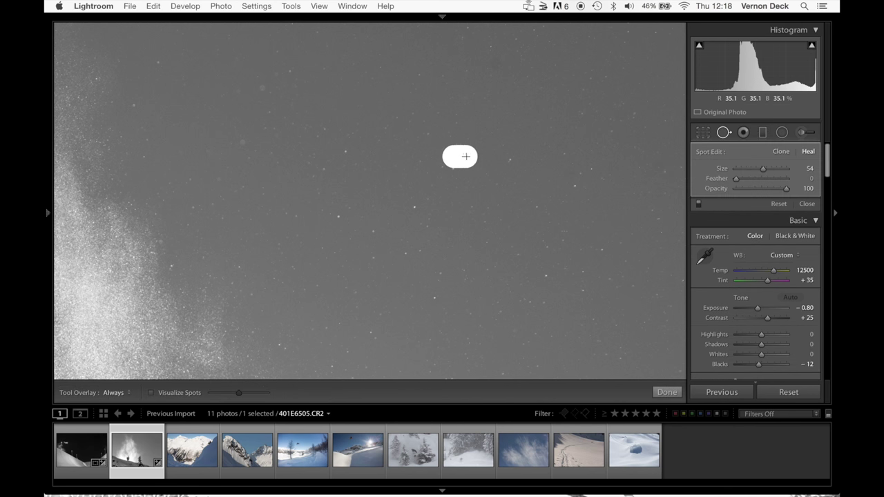
click(722, 132)
scroll(600, 134, right, 5)
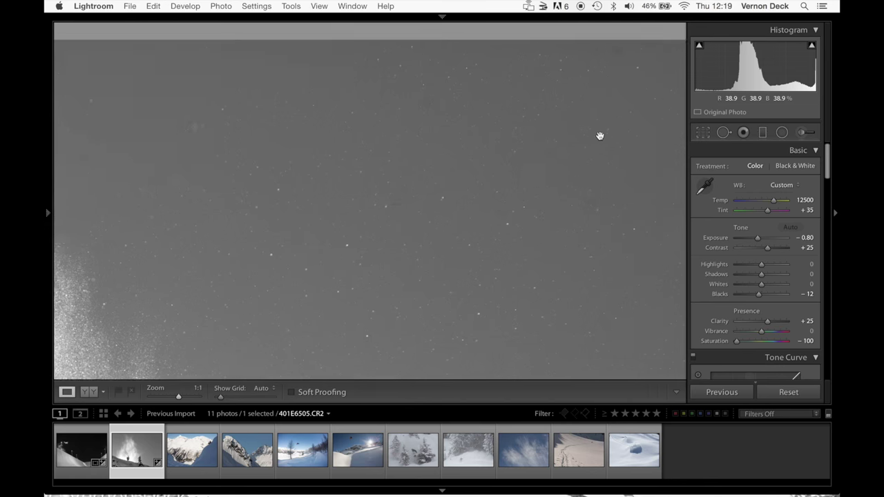
scroll(600, 135, up, 3)
scroll(600, 135, right, 3)
scroll(638, 142, down, 2)
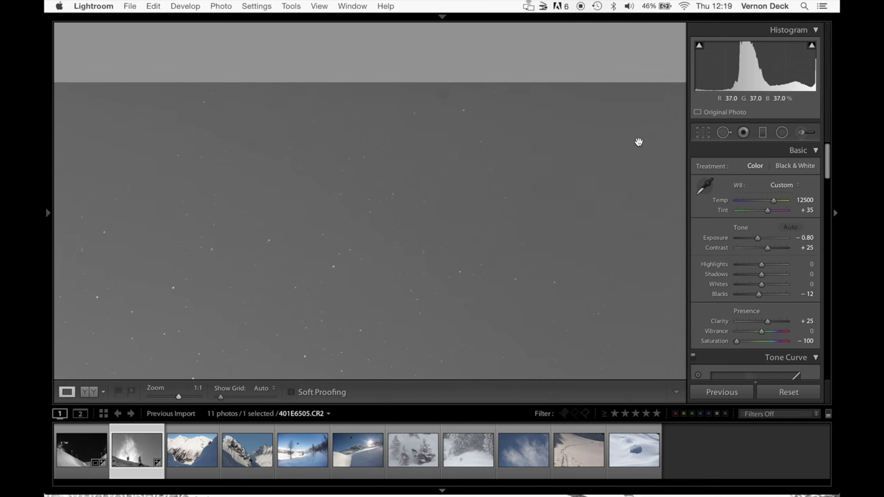
- Heal the remaining dust spots near the sky's top, centre and left edge
click(722, 132)
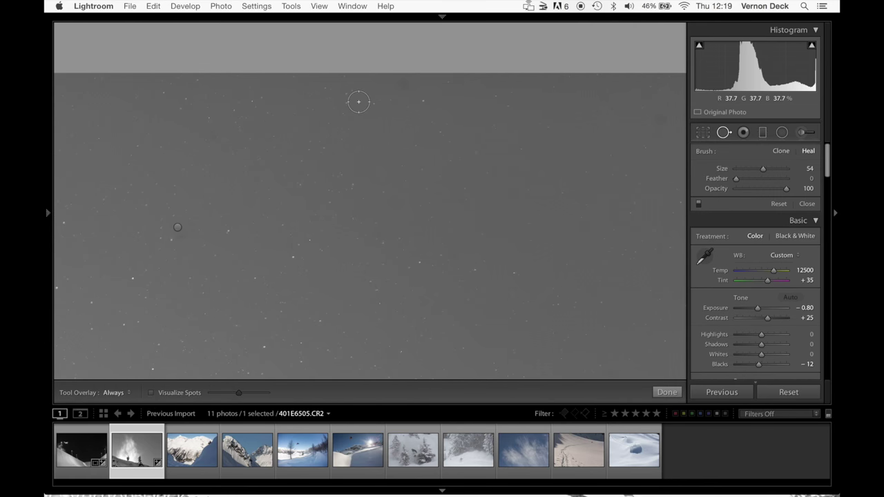
click(402, 86)
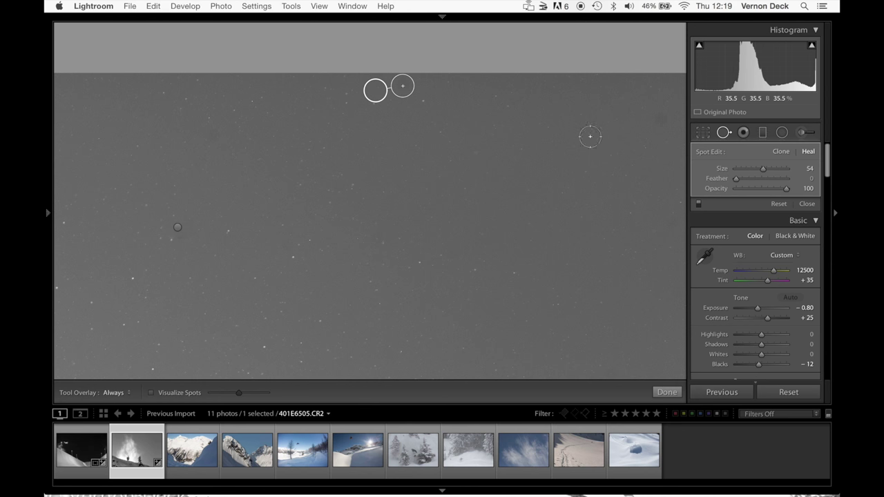
click(723, 132)
drag(591, 167, 410, 251)
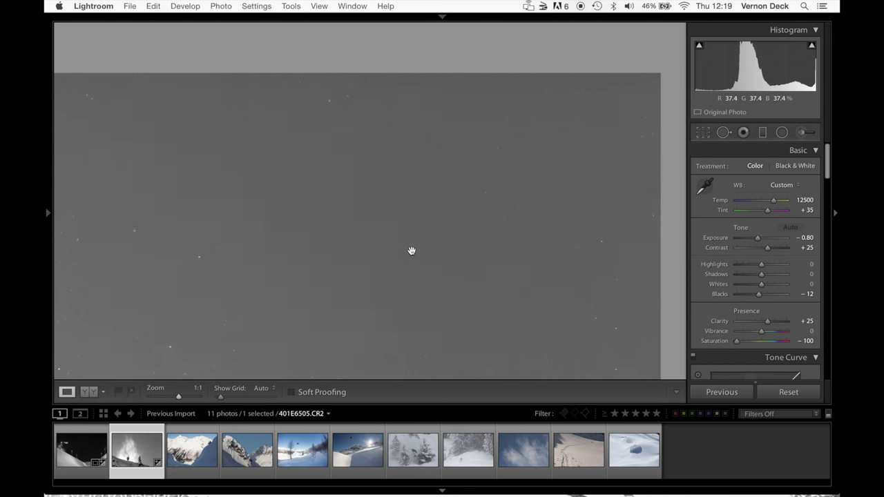
key(q)
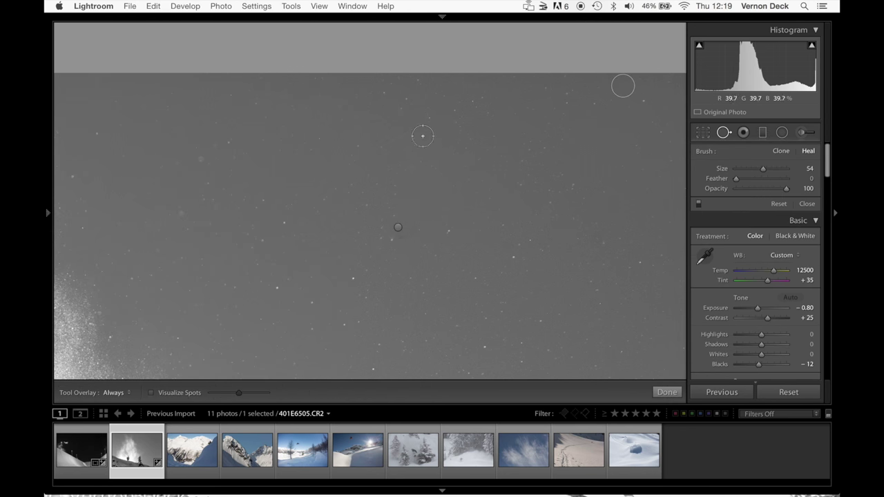
click(431, 133)
click(724, 132)
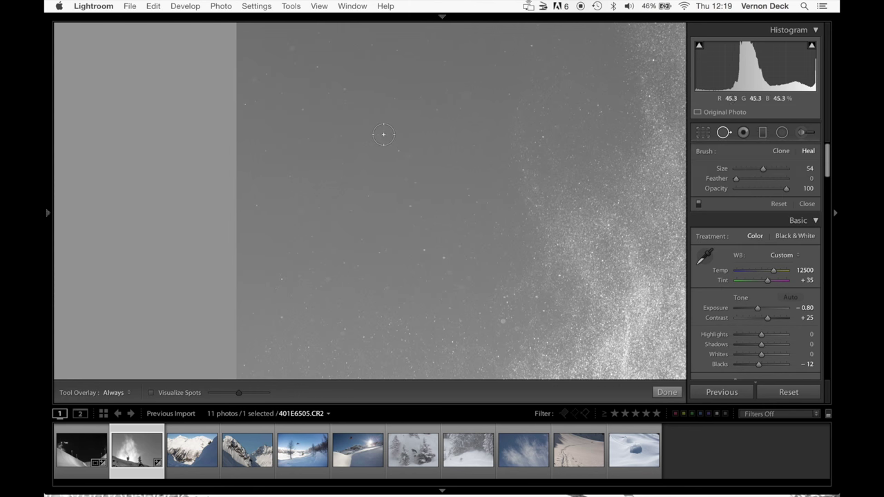
click(384, 136)
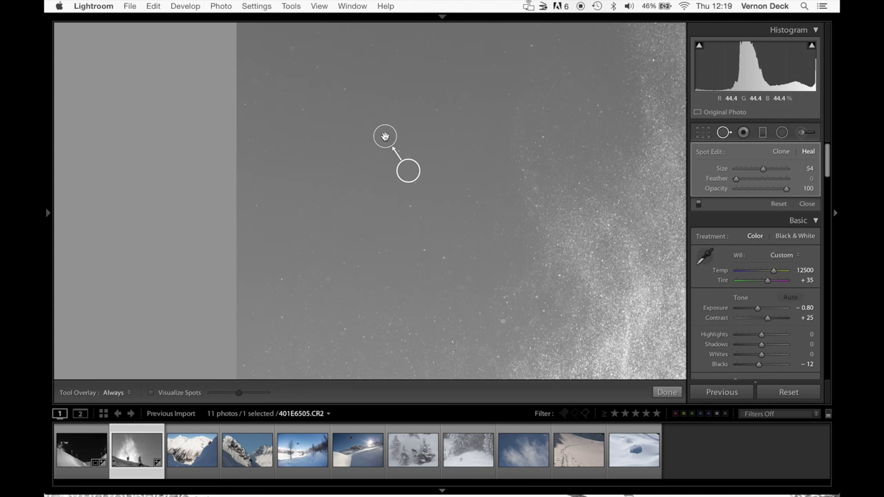
click(723, 132)
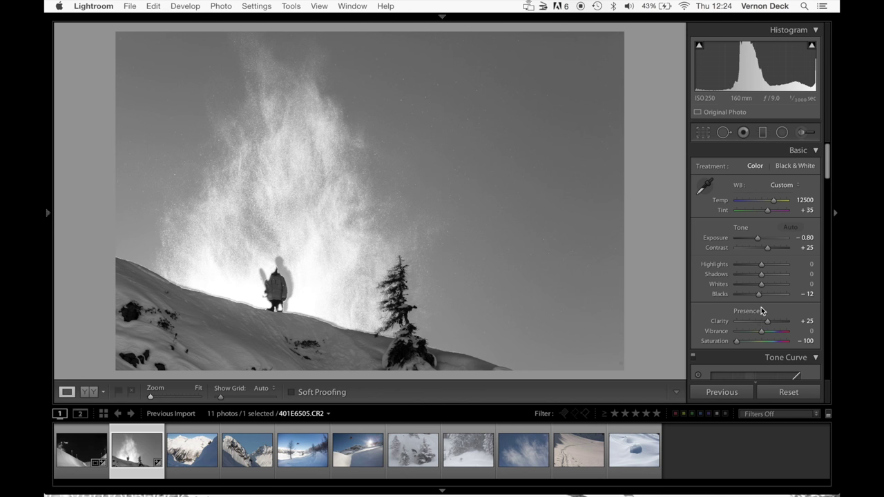
- Scroll the right panel back up to the Basic panel's Contrast and Clarity sliders
scroll(766, 321, up, 9)
scroll(767, 251, up, 2)
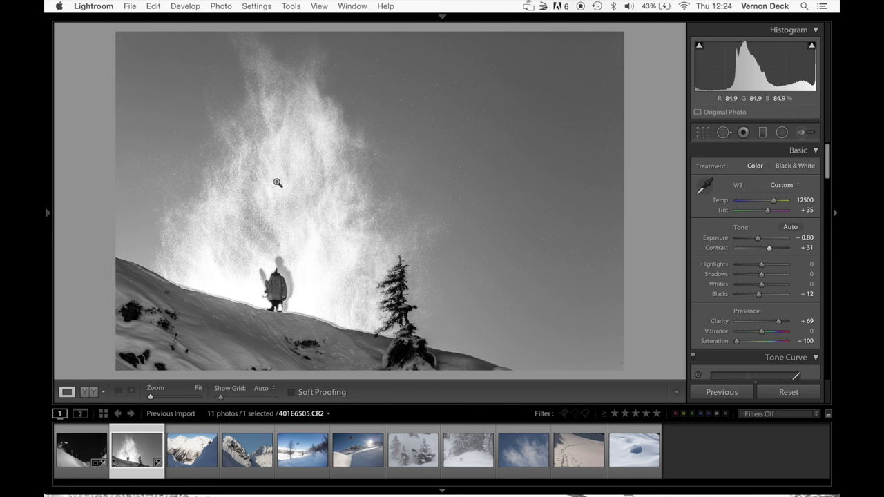
- In the B&W mix, nudge the Red slider, darken Blue to −48 and lower the Yellows
scroll(754, 263, down, 10)
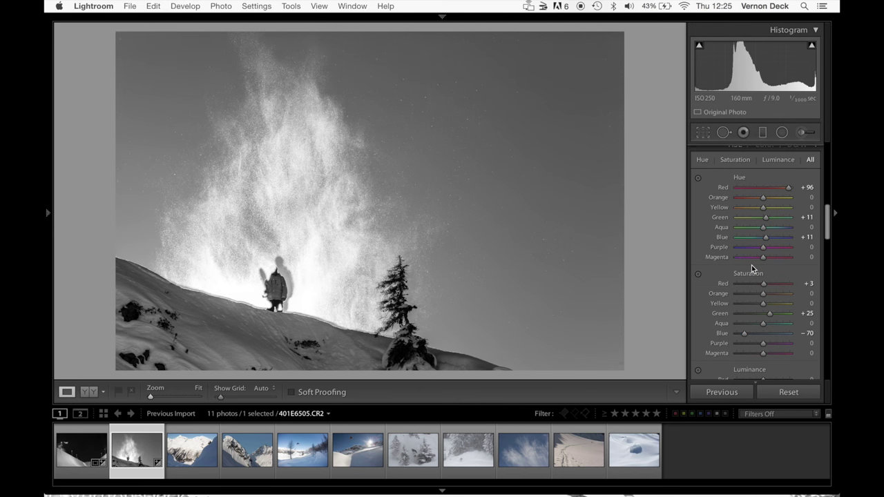
scroll(752, 265, up, 1)
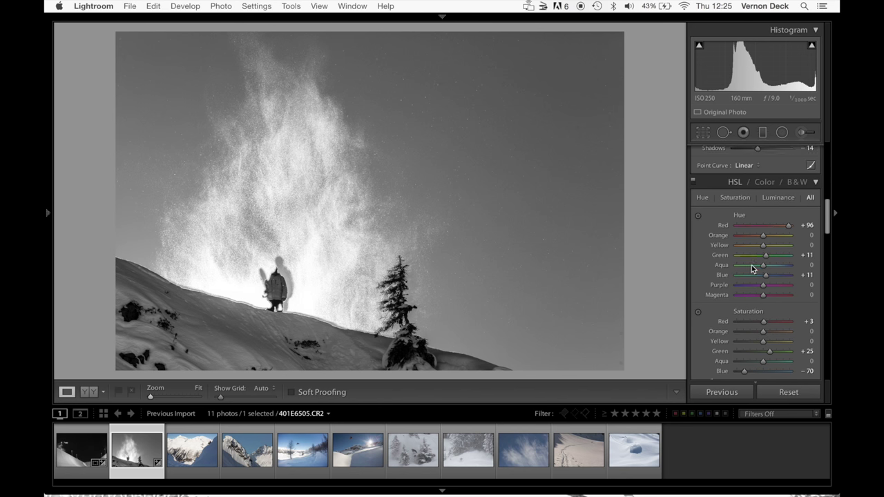
click(792, 186)
drag(762, 214, 761, 214)
drag(764, 262, 729, 253)
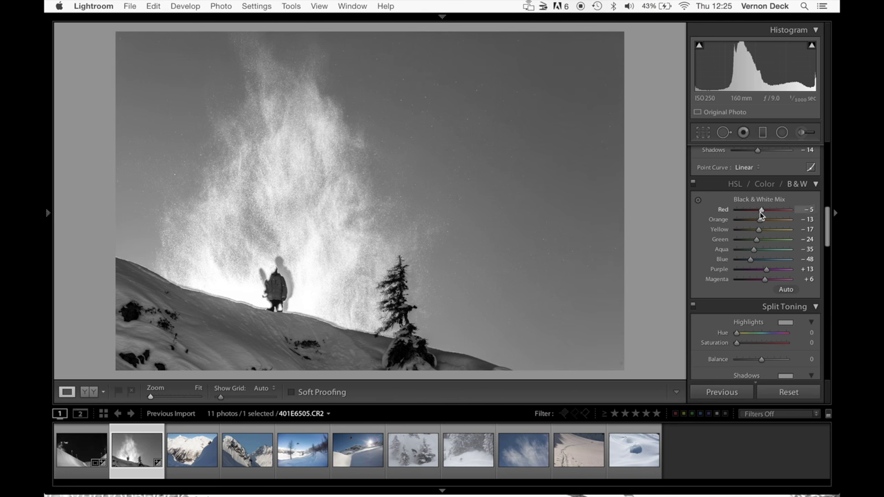
mouse_move(787, 212)
mouse_down()
mouse_move(689, 222)
mouse_move(778, 214)
mouse_move(752, 213)
mouse_move(762, 213)
mouse_move(782, 220)
mouse_move(754, 219)
mouse_move(759, 226)
mouse_move(793, 225)
mouse_move(766, 226)
mouse_up()
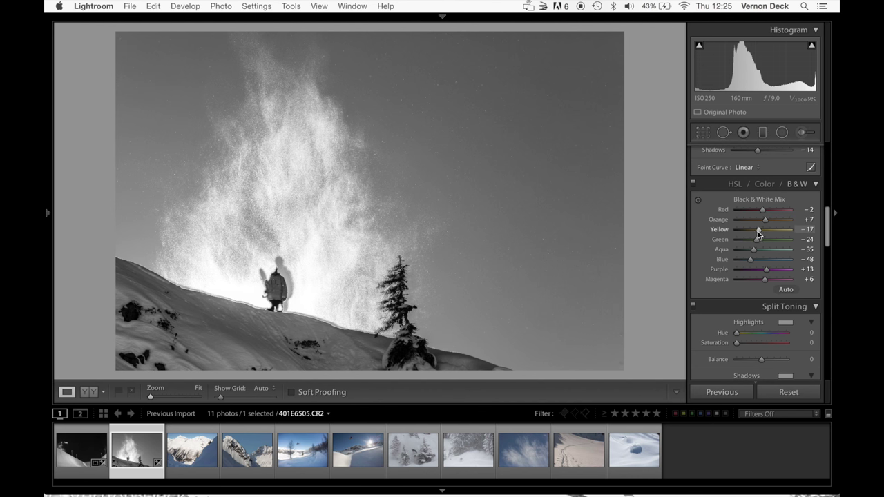
drag(792, 231, 756, 270)
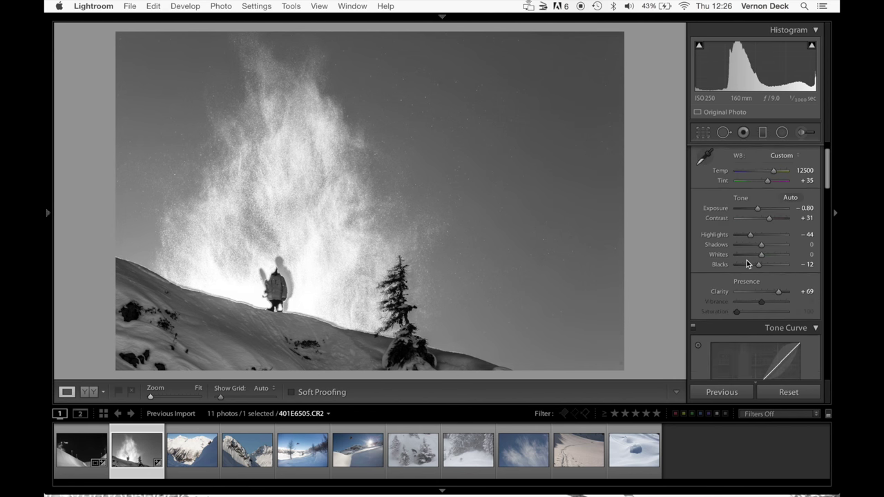
- Zoom 1:1 on the snowboarder, return to Fit, then select the third, colour mountain photo
scroll(746, 261, up, 2)
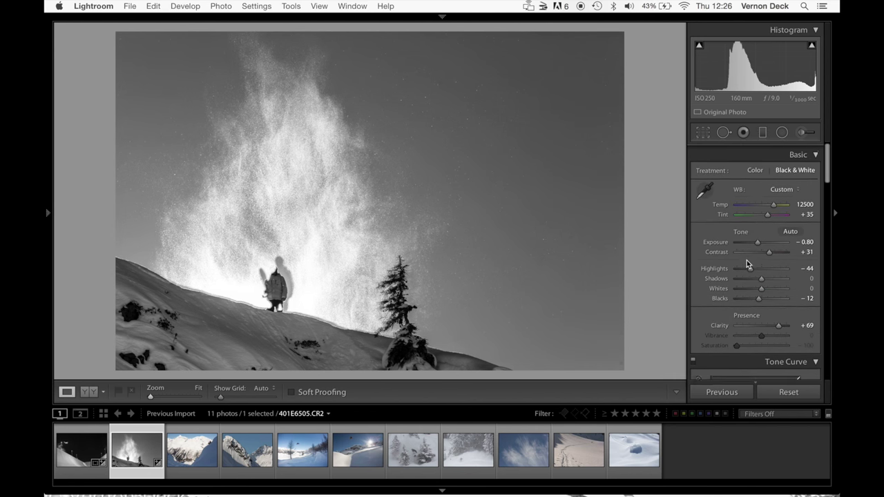
click(275, 289)
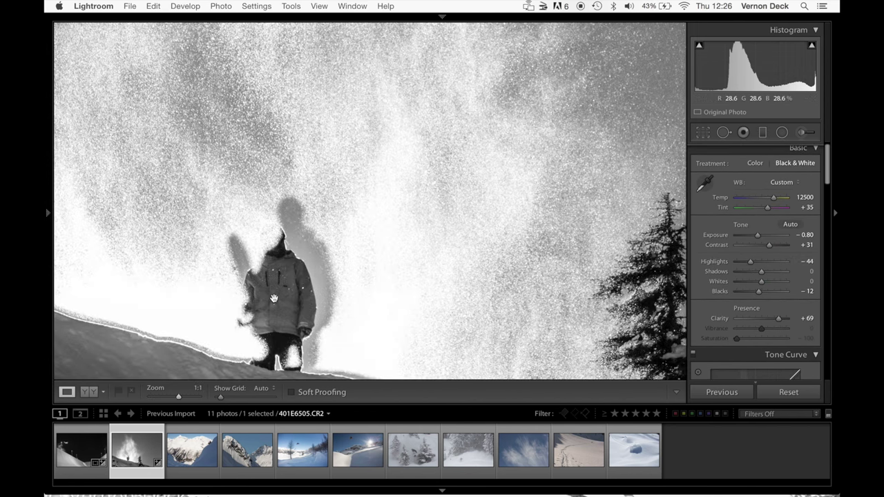
click(251, 232)
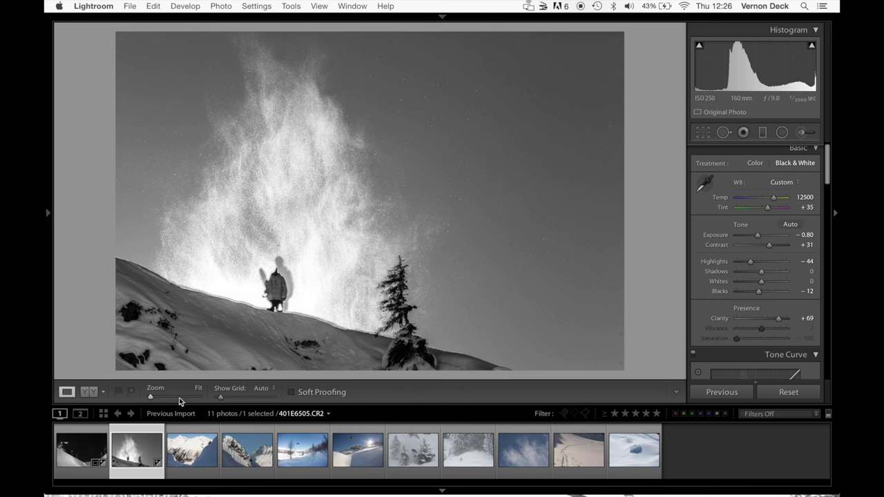
click(185, 449)
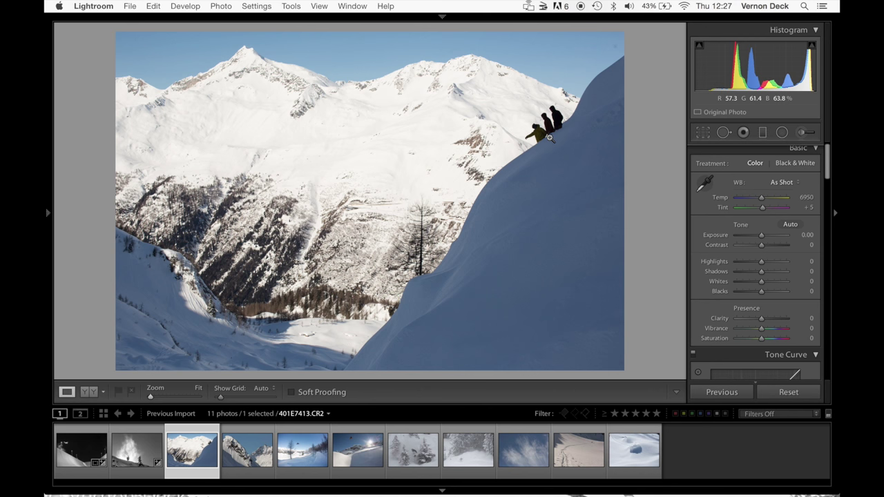
- Apply the B&W Look 5 preset to the ridge photo and check the sky at 1:1 for dust
mouse_move(48, 212)
click(117, 370)
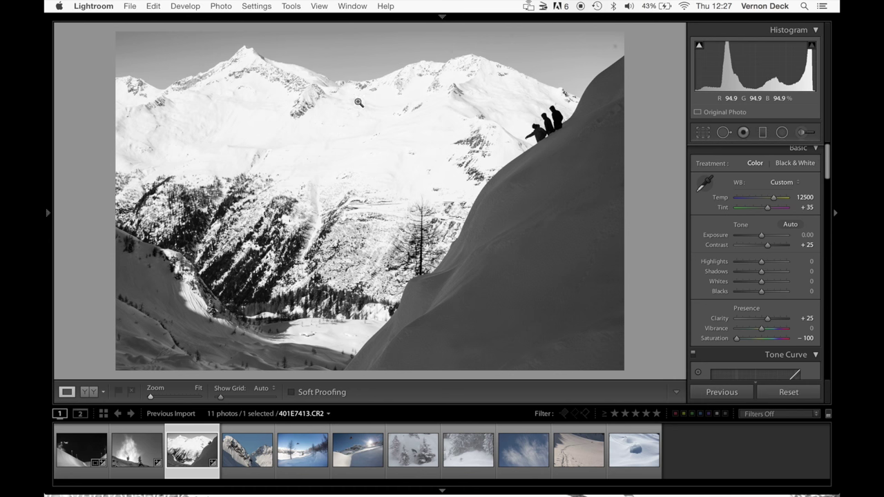
click(611, 47)
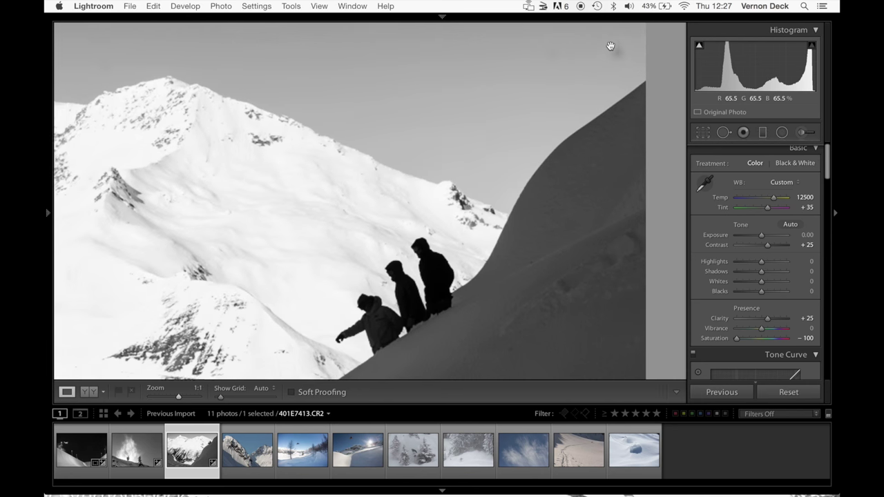
key(q)
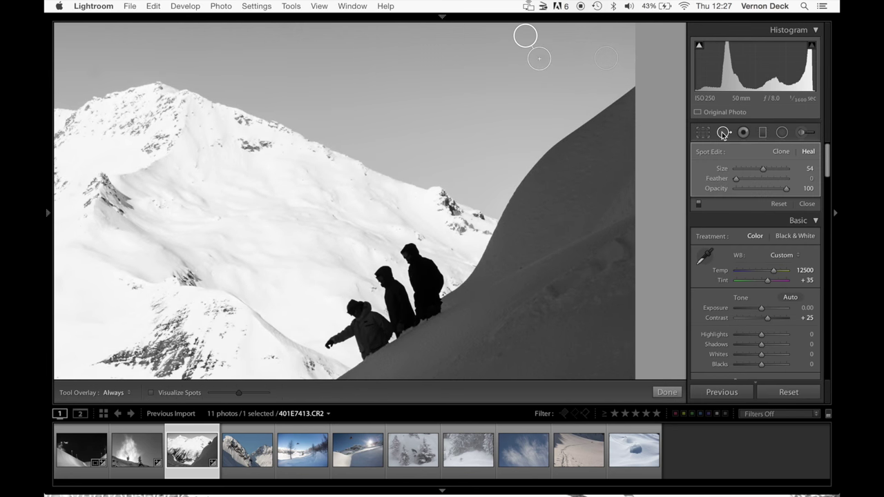
click(723, 133)
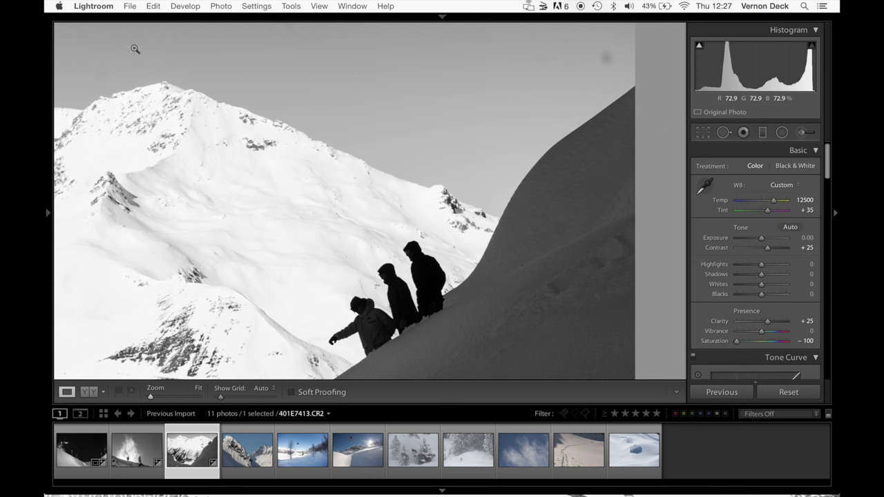
- Darken the sky with Highlights −64 and raise Clarity to +47
click(527, 90)
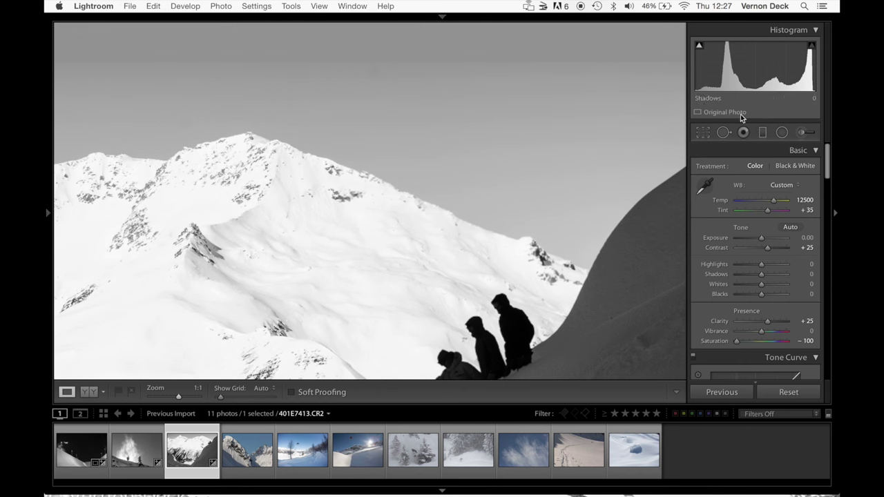
click(723, 132)
key(q)
click(279, 126)
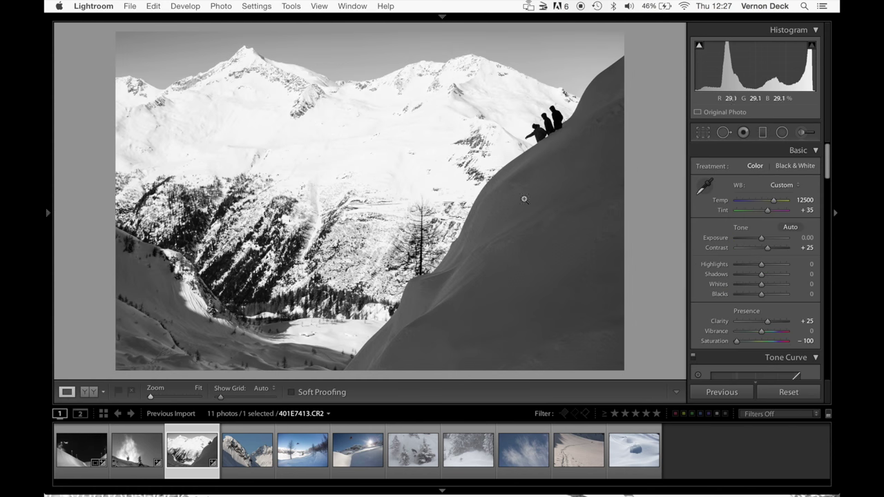
drag(761, 264, 745, 263)
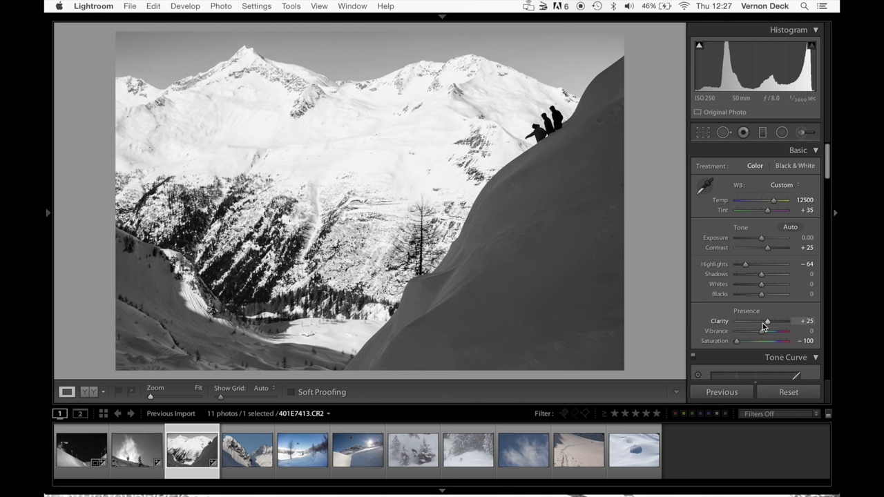
mouse_move(767, 321)
mouse_down()
mouse_move(791, 323)
mouse_move(773, 322)
mouse_up()
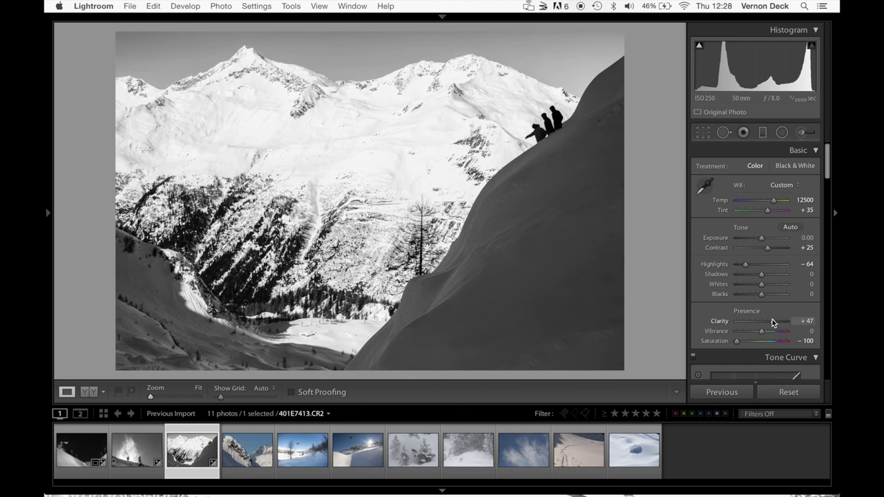
- Review the three figures at 1:1, fit the whole photo, and load the fourth colour peak photo
click(545, 121)
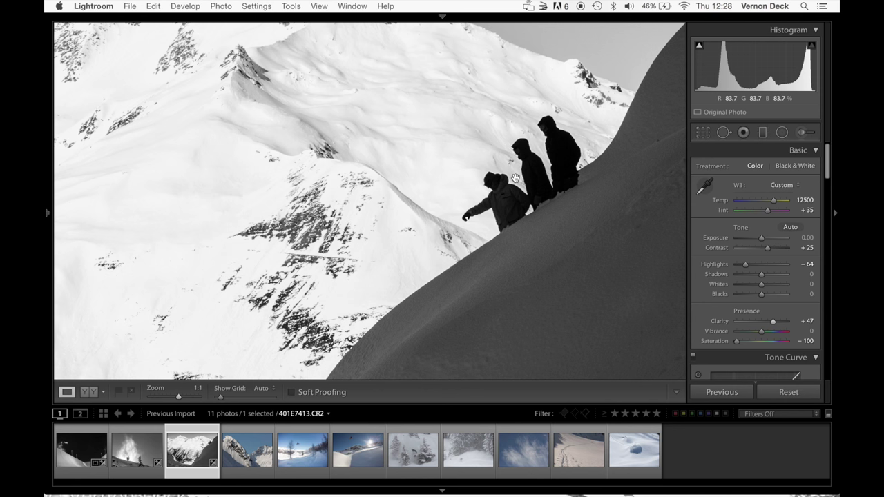
click(398, 156)
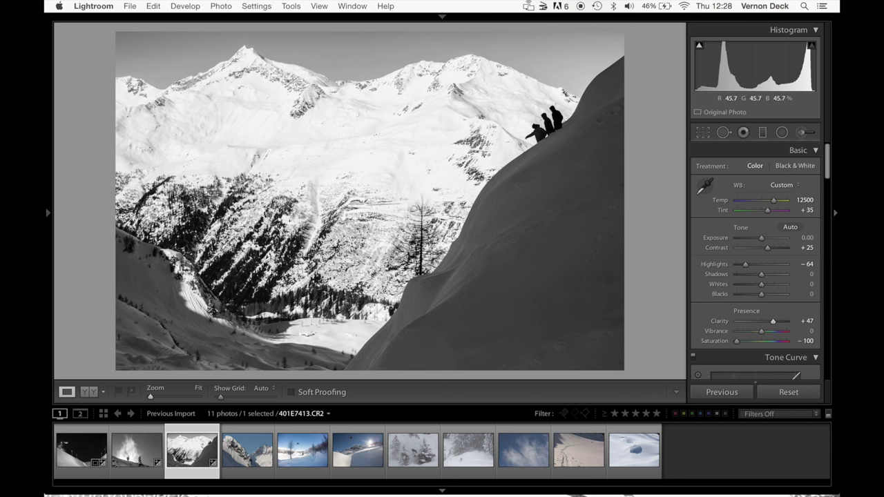
click(255, 445)
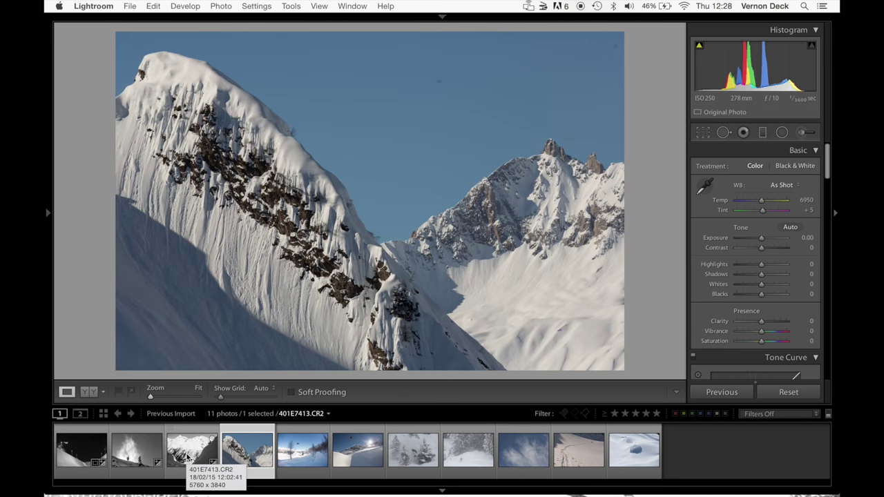
- Sync the ridge photo's black-and-white settings onto the peak photo, then move on to the sunburst photo
click(188, 458)
click(252, 454)
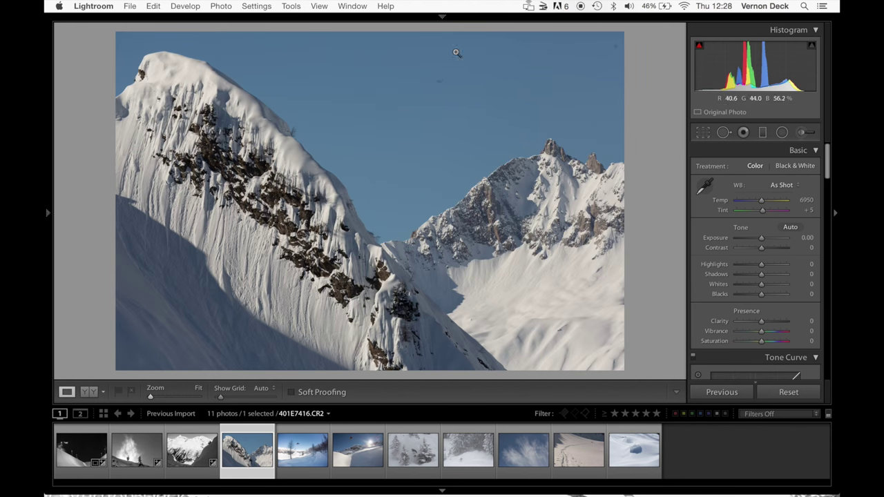
super+click(190, 447)
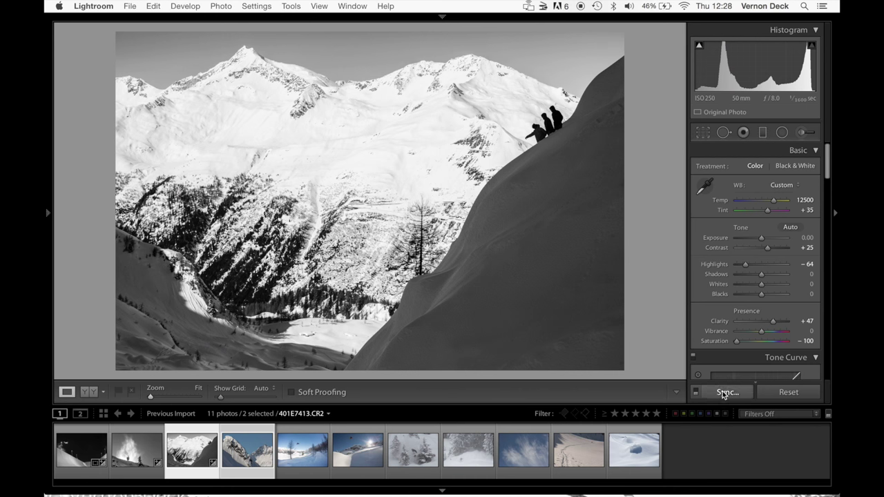
click(724, 392)
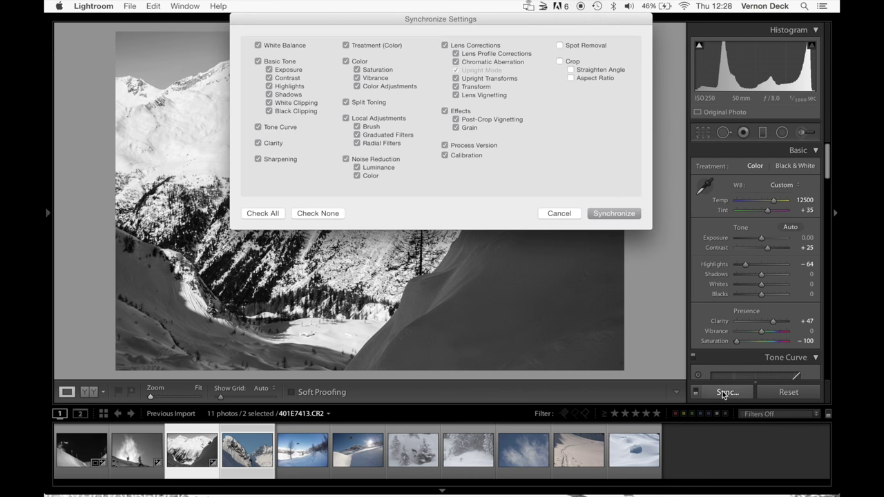
click(613, 214)
click(247, 449)
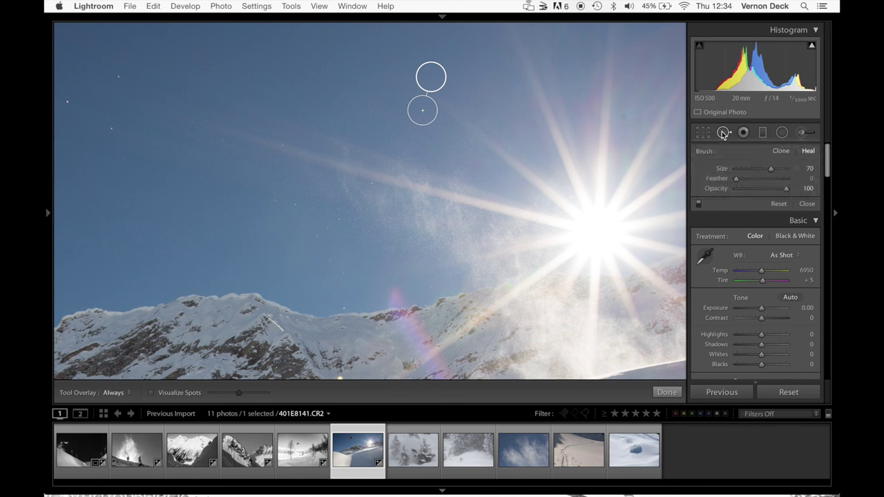
- Zoom into the sunburst photo's sky and heal six dust spots with Spot Removal
click(579, 123)
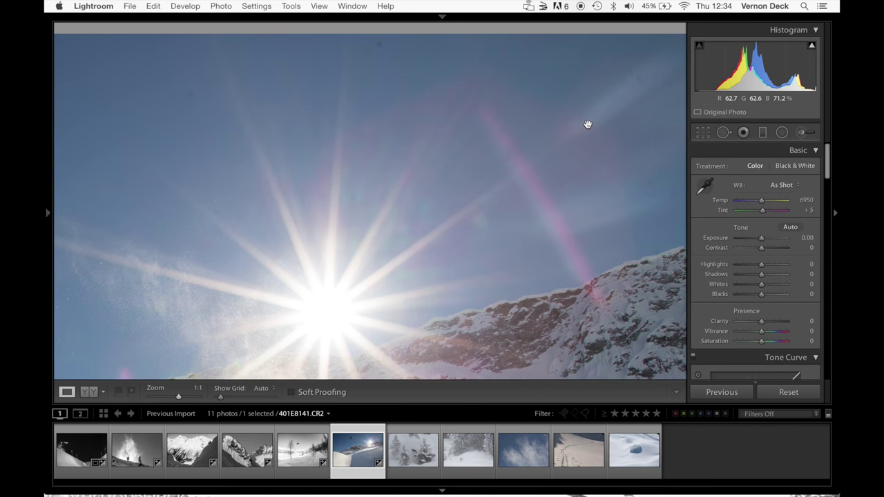
key(q)
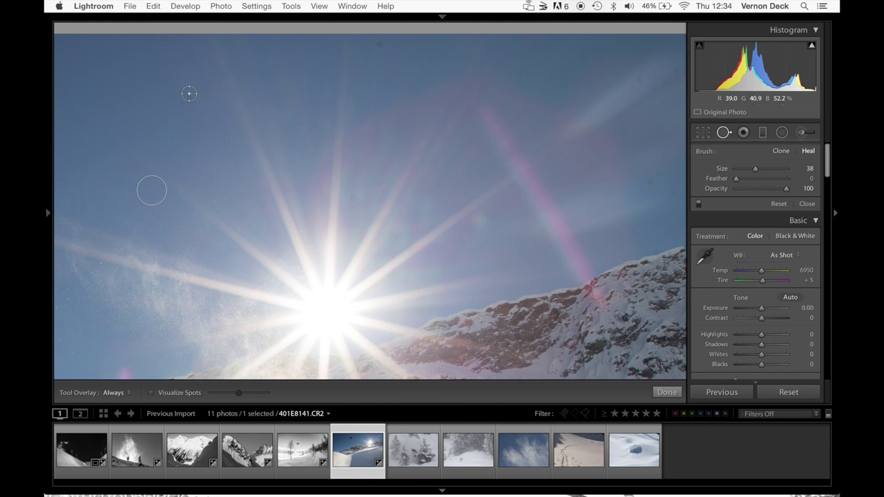
click(188, 93)
click(378, 45)
click(638, 79)
click(351, 200)
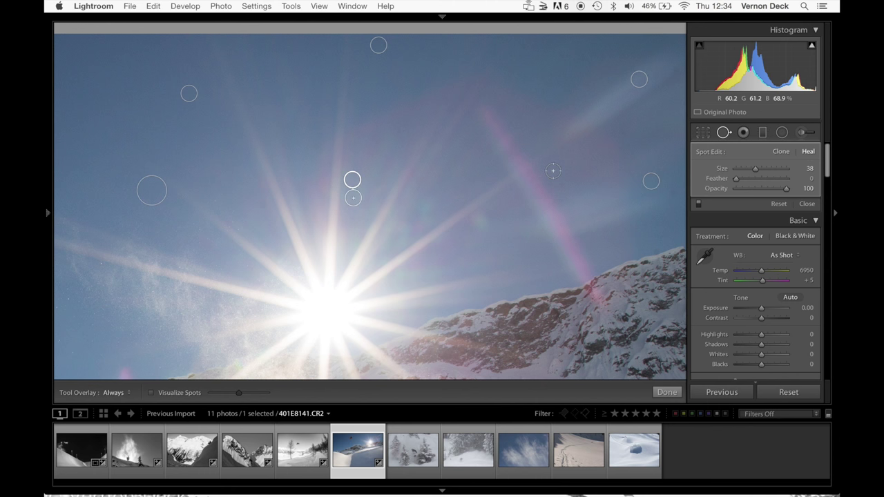
drag(658, 96, 460, 134)
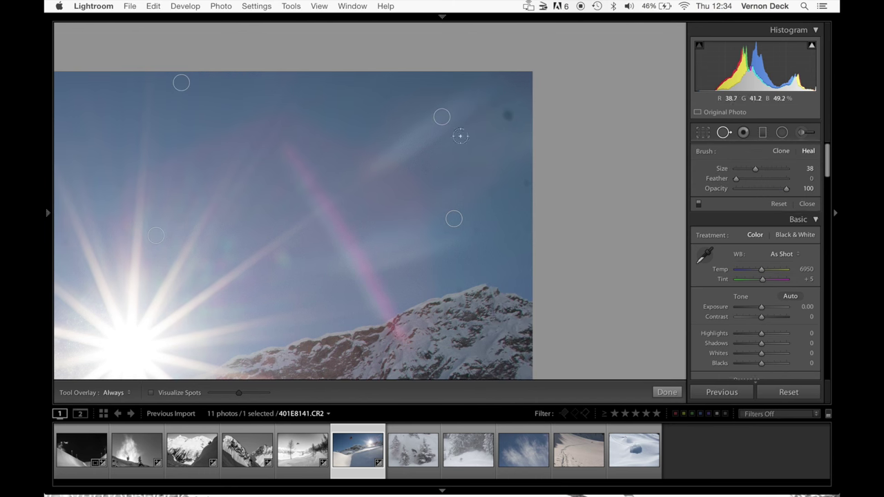
click(507, 116)
click(525, 182)
key(q)
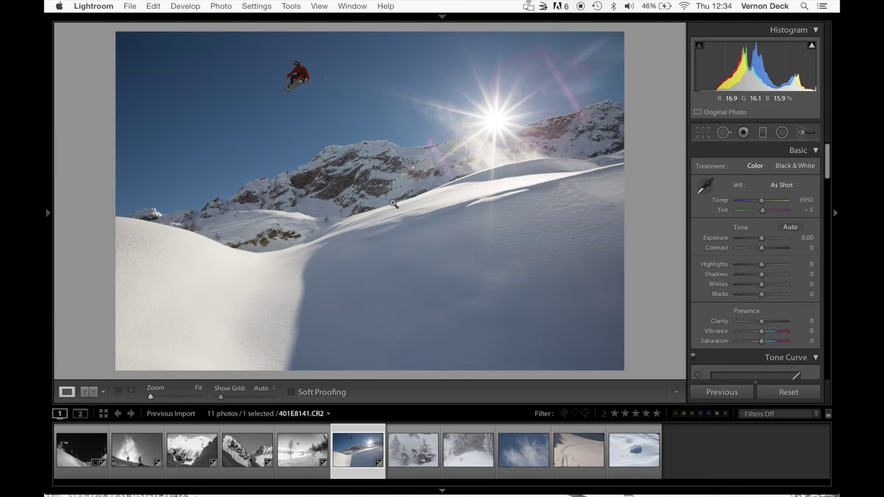
- Set Shadows +81, Highlights −57, Contrast +39, Clarity +30 and Exposure +0.45
drag(760, 274, 779, 279)
mouse_move(761, 249)
mouse_down()
mouse_move(779, 249)
mouse_move(771, 250)
mouse_up()
drag(761, 321, 768, 321)
drag(761, 237, 746, 266)
- Check the snowboarder at 1:1 and set Luminance noise reduction to 41
click(270, 66)
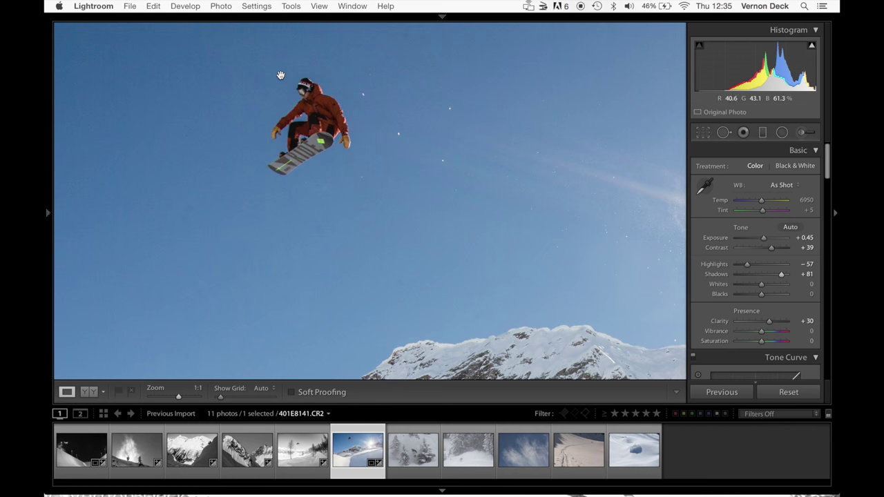
scroll(751, 259, down, 10)
scroll(751, 258, down, 5)
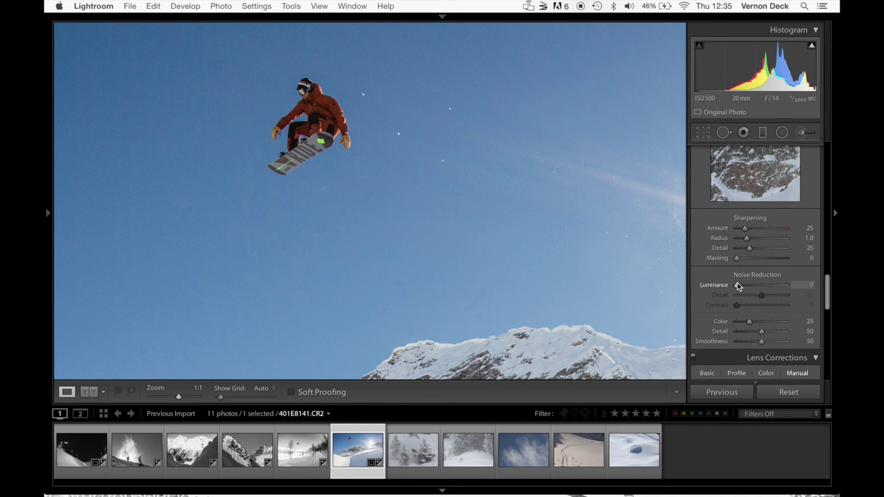
drag(736, 285, 760, 289)
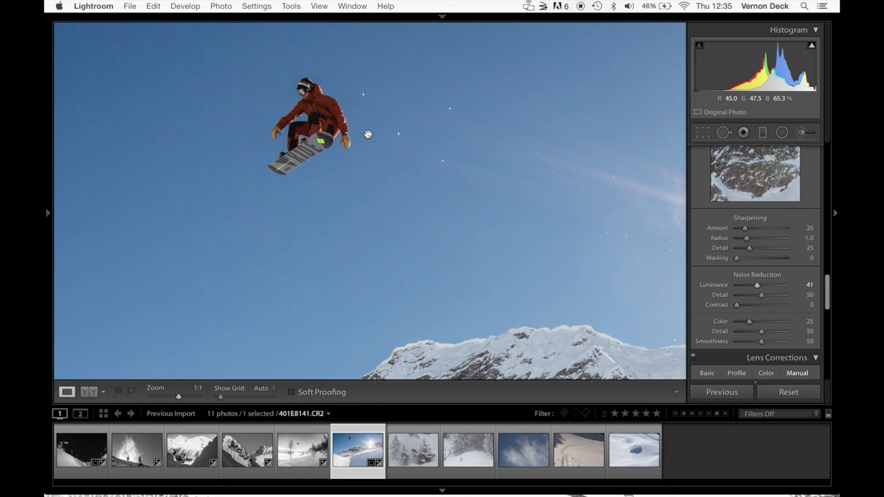
- Fit the sunburst photo to view and drag the HSL Blue luminance to −9
key(z)
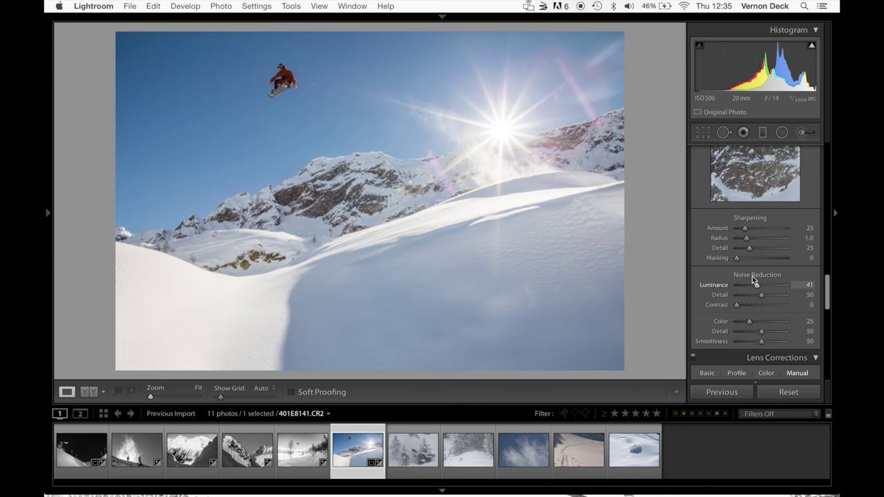
scroll(752, 276, down, 5)
scroll(801, 313, up, 8)
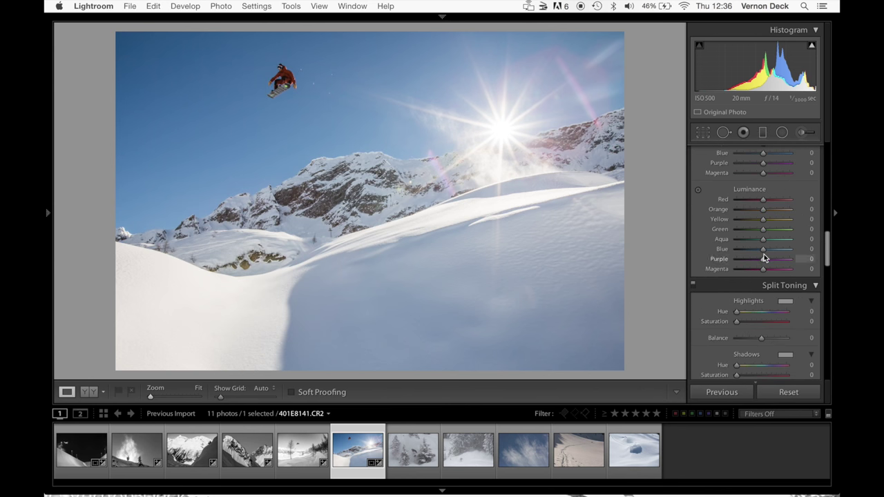
mouse_move(764, 254)
mouse_down()
mouse_move(749, 253)
mouse_move(794, 249)
mouse_move(763, 245)
mouse_move(761, 254)
mouse_up()
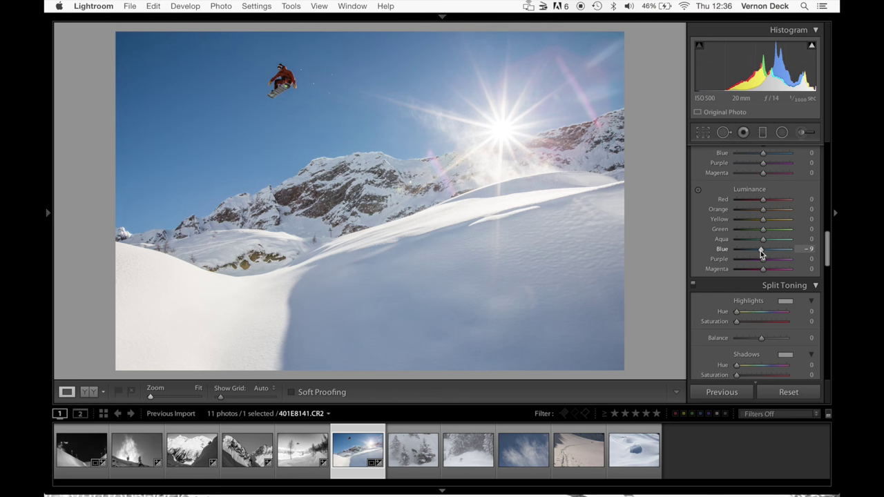
- Create a virtual copy of the sunburst photo and sync the B&W tree-jump photo's settings onto it
scroll(761, 228, up, 10)
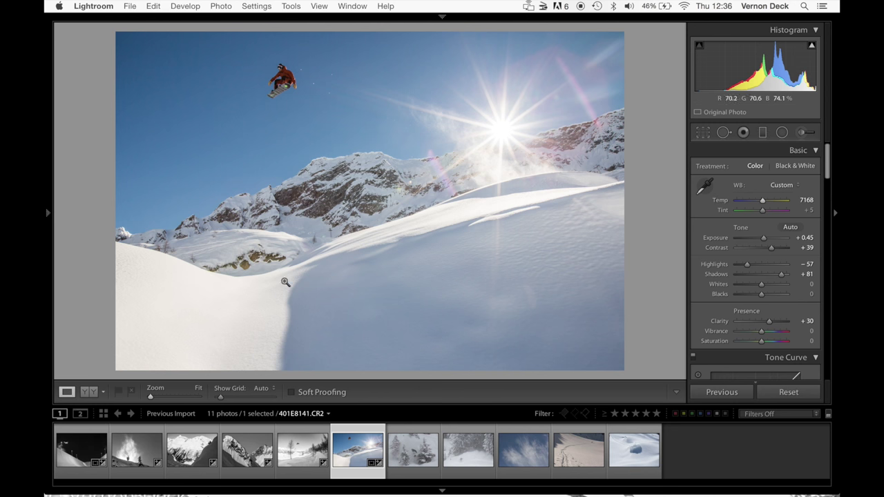
right_click(352, 451)
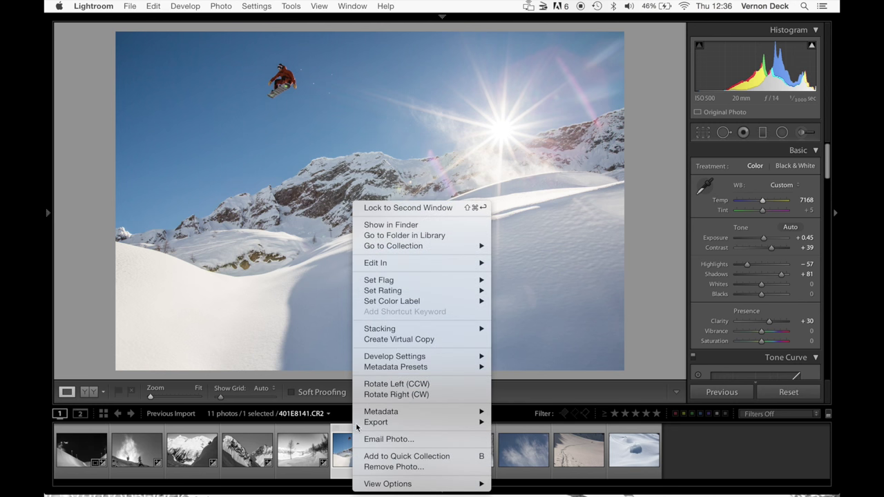
click(372, 339)
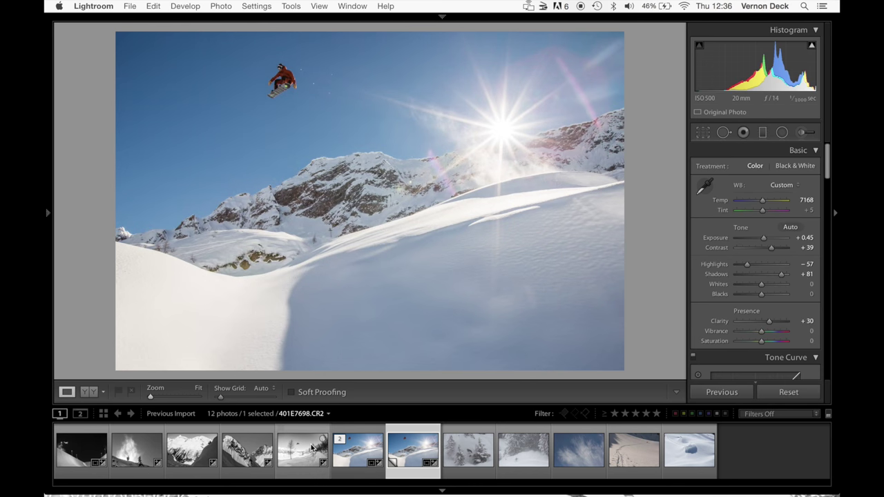
super+click(284, 454)
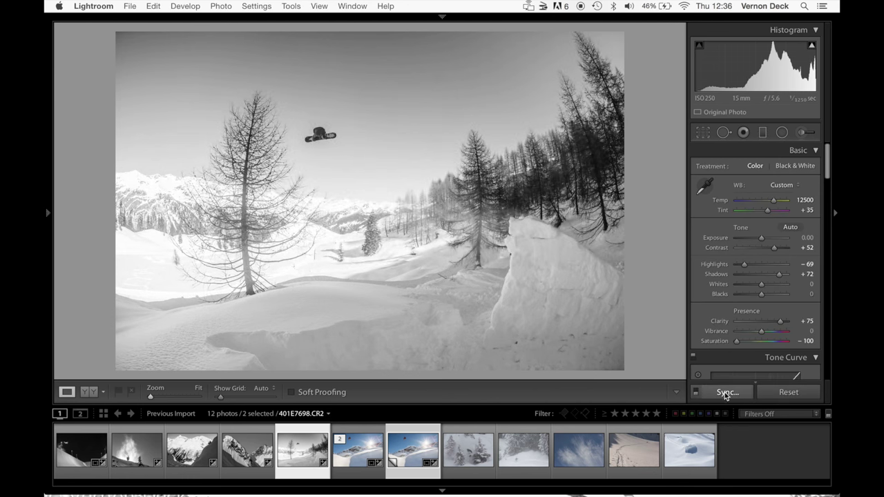
click(725, 392)
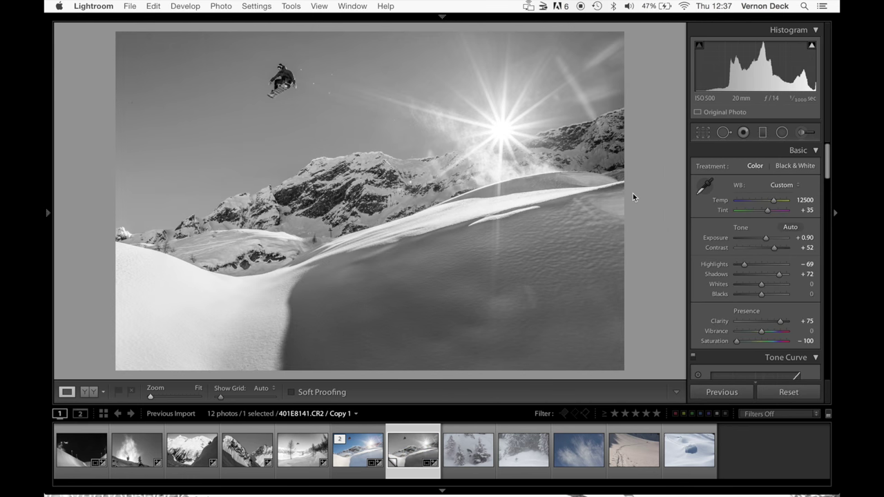
- Lower the copy's Clarity to +20 and compare it with the colour original
click(225, 42)
mouse_move(780, 321)
mouse_down()
mouse_move(759, 324)
mouse_move(769, 326)
mouse_up()
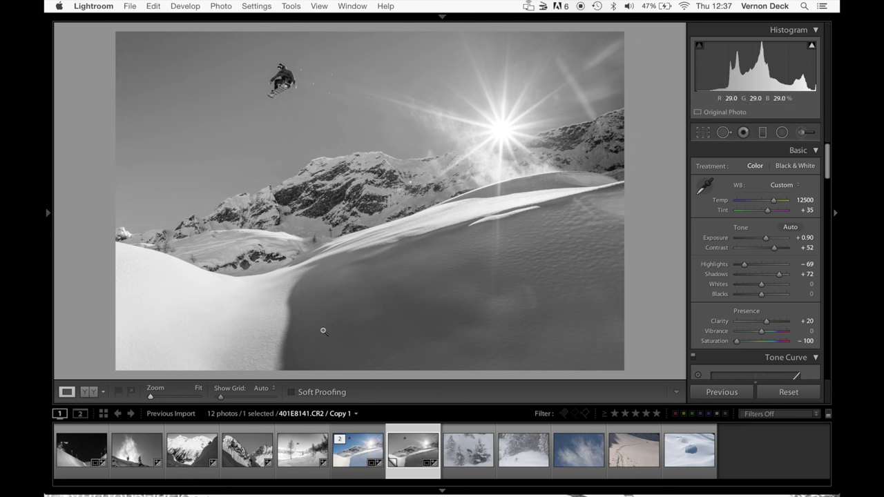
key(Left)
key(Right)
key(Left)
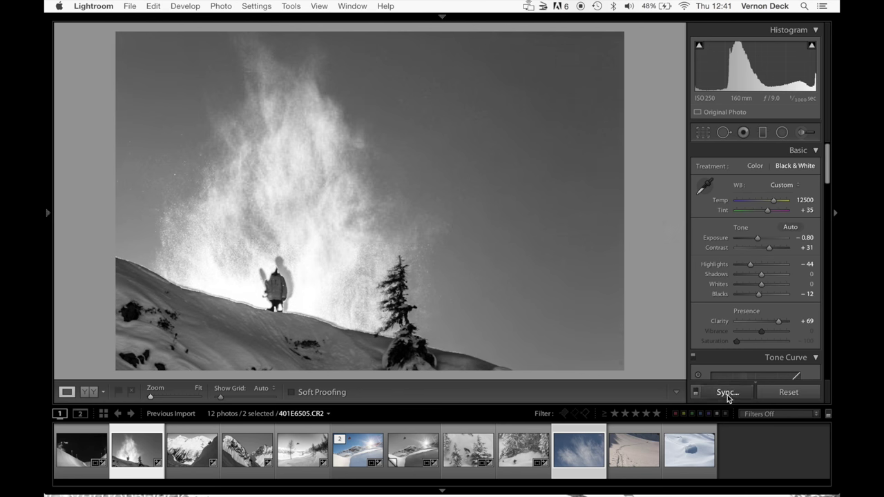
- Sync the black-and-white look onto the cloud photo
click(727, 393)
key(Return)
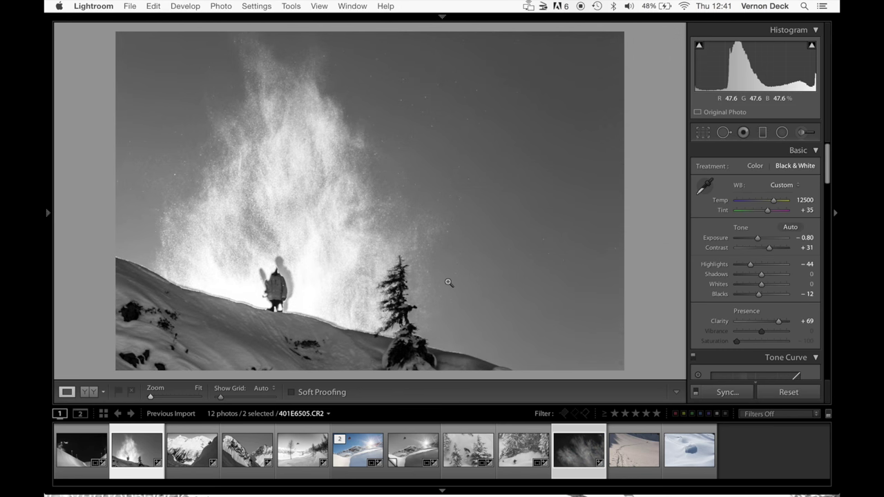
key(Right)
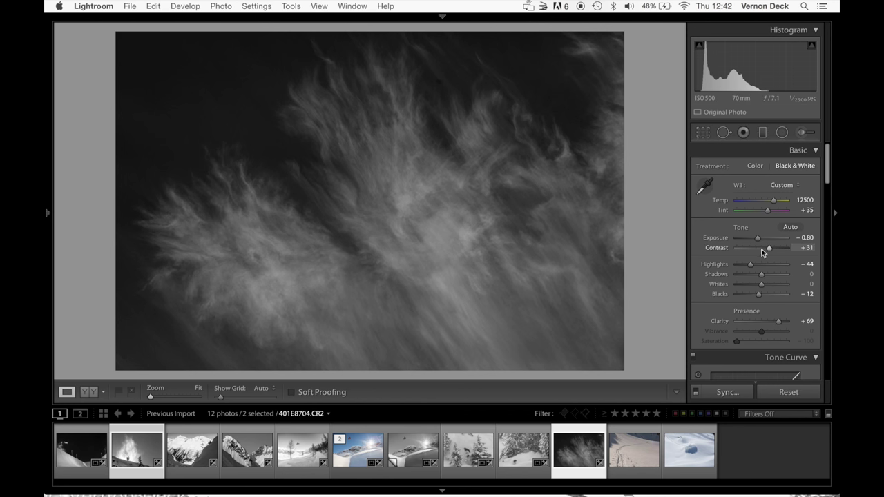
- Set the cloud photo to Contrast +35, Clarity +100 and Highlights +42, then load the ski-track photo
mouse_move(767, 248)
mouse_down()
mouse_move(786, 248)
mouse_move(772, 247)
mouse_up()
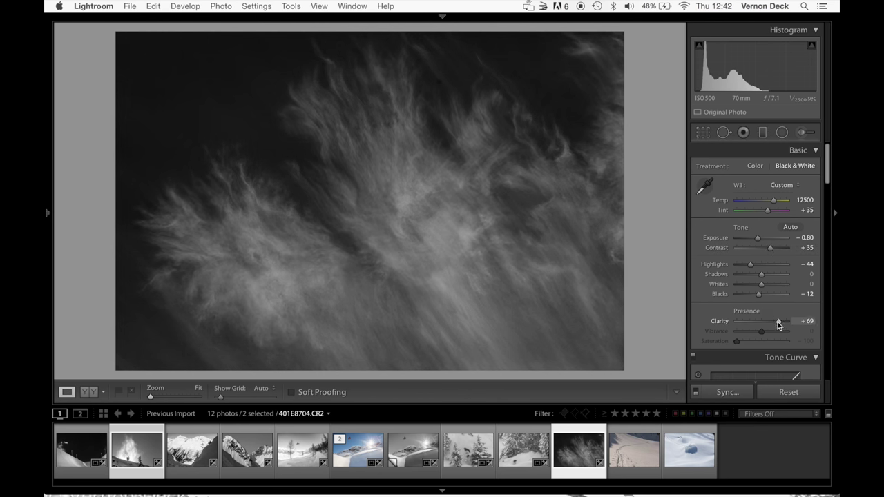
mouse_move(778, 321)
mouse_down()
mouse_move(756, 325)
mouse_move(789, 322)
mouse_up()
drag(750, 265, 772, 266)
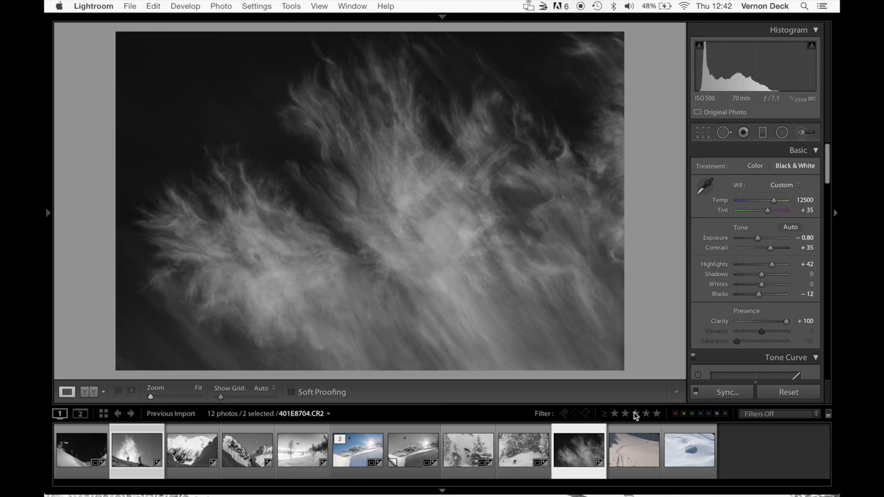
click(635, 449)
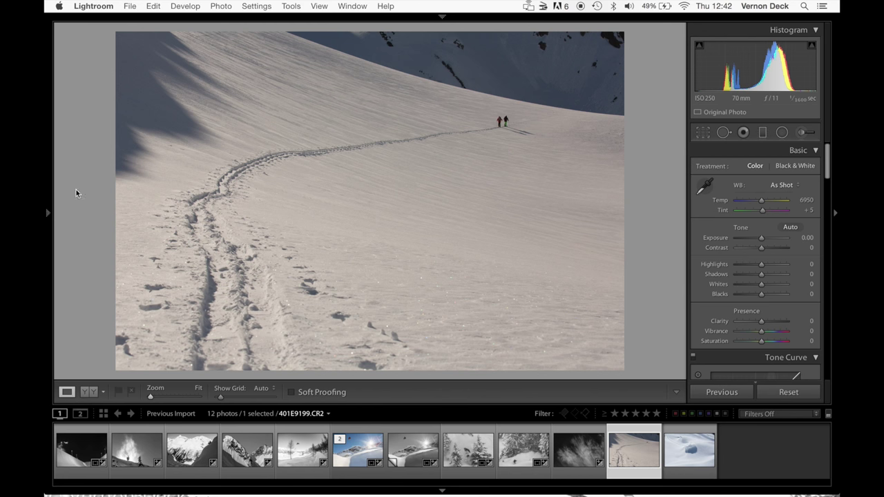
- Apply the cloud photo's B&W settings to the ski-track photo with Exposure −0.50 and Shadows +77
mouse_move(48, 197)
super+click(579, 449)
key(super+Right)
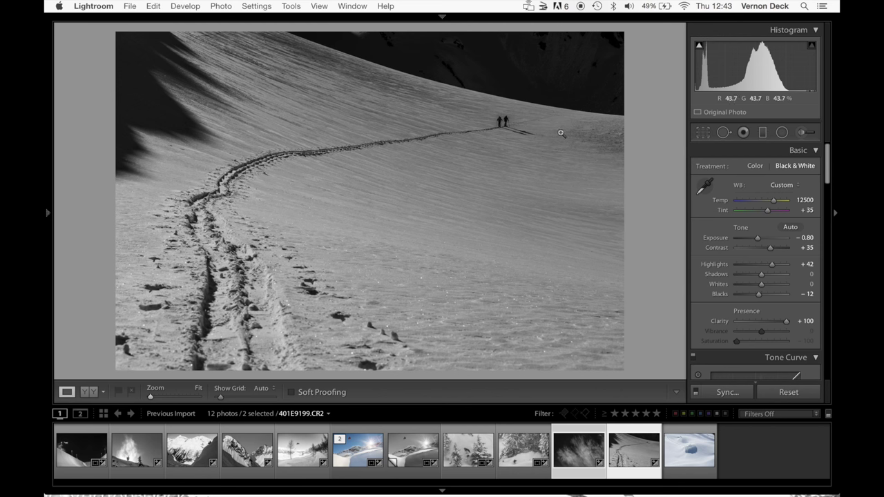
drag(758, 238, 758, 239)
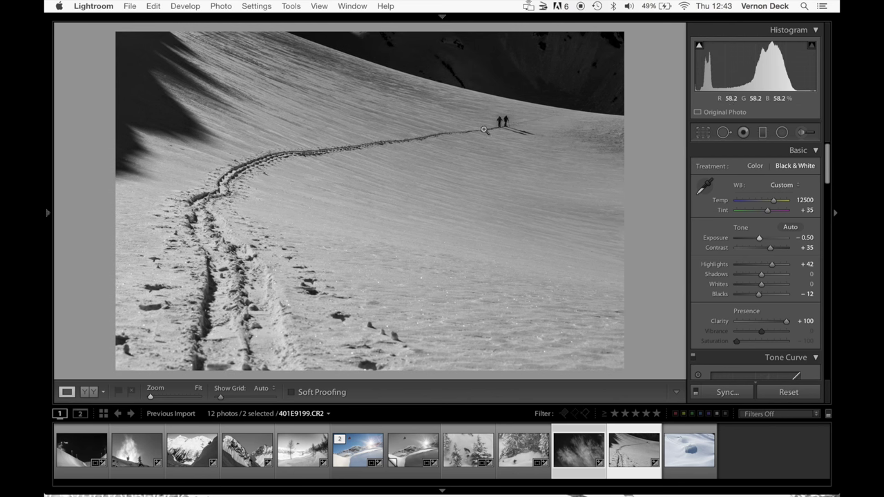
- Check the two skiers at 1:1, then open the final snowball photo
click(520, 123)
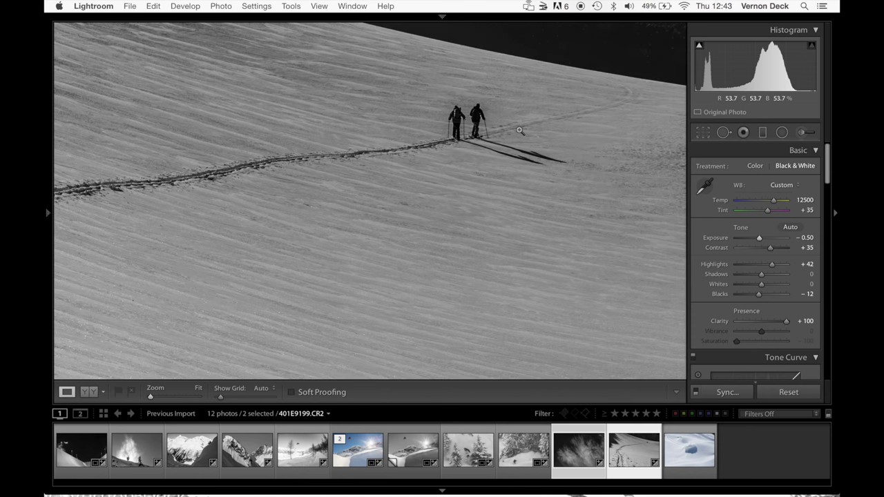
click(519, 129)
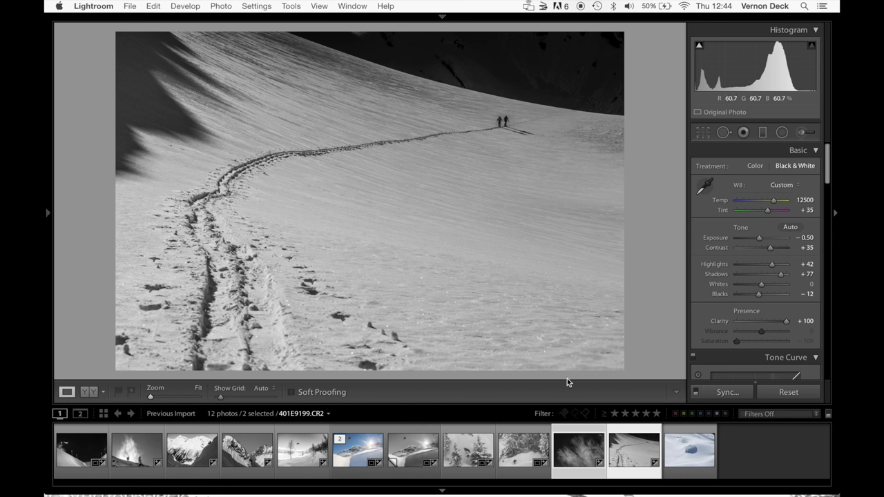
click(673, 452)
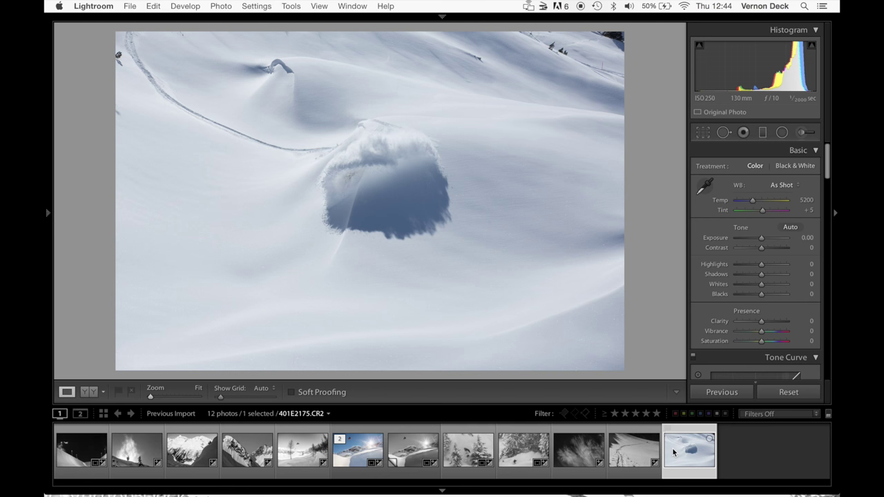
- Sync the cloud photo's black-and-white settings onto the snowball photo and activate the Crop Overlay tool
super+click(578, 448)
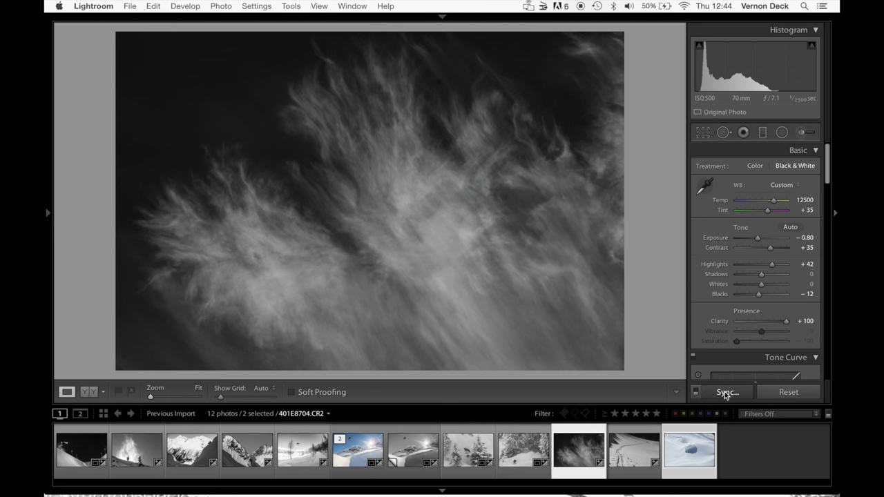
click(724, 393)
key(Return)
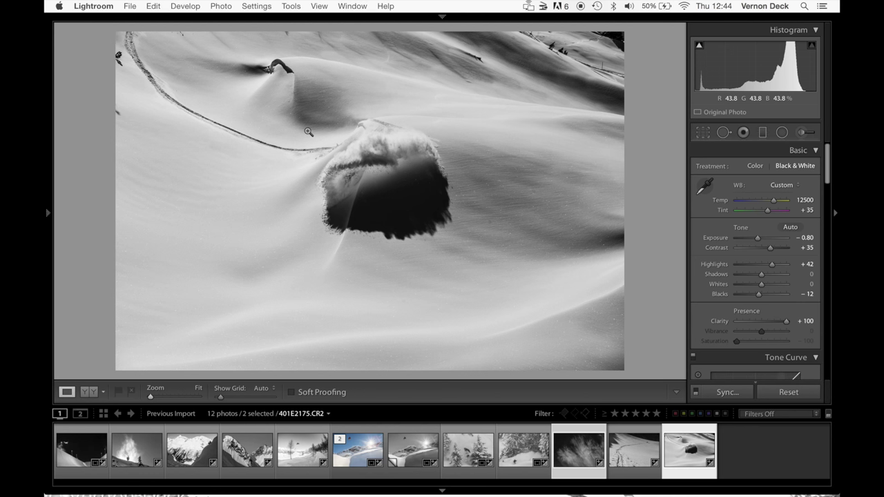
click(703, 133)
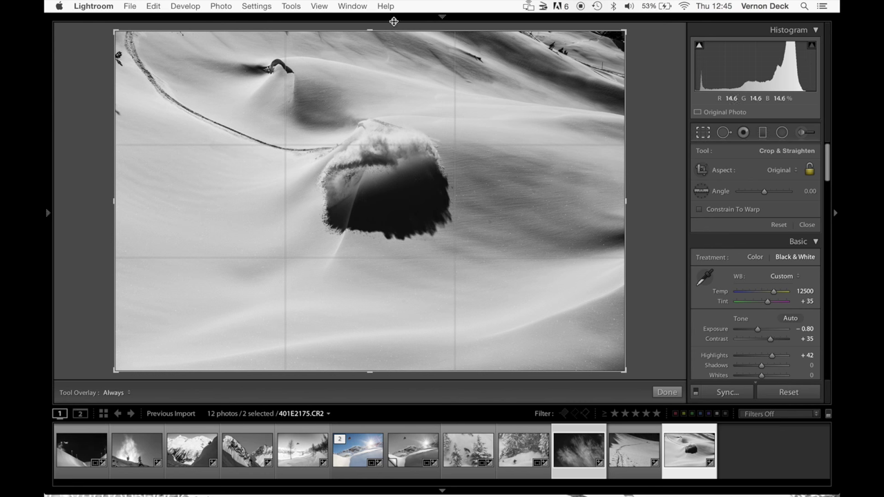
- Rotate the snowball photo slightly inside the crop and apply the crop
key(shift)
drag(116, 31, 119, 31)
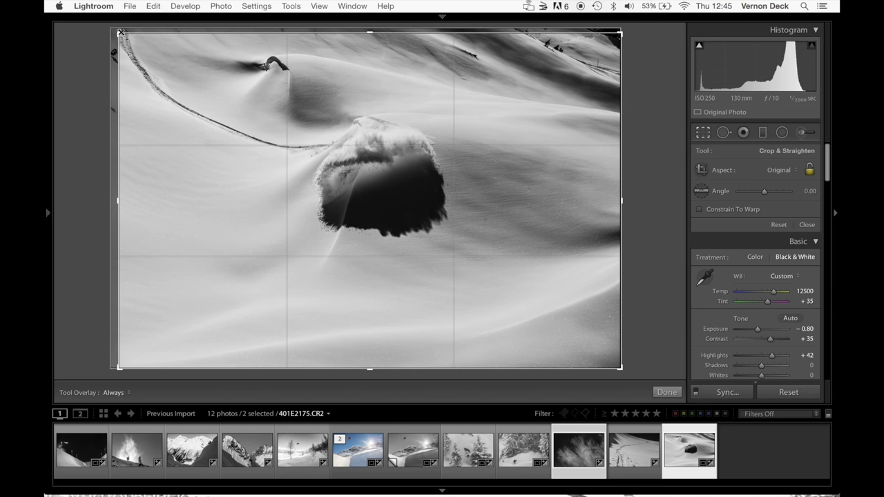
key(Return)
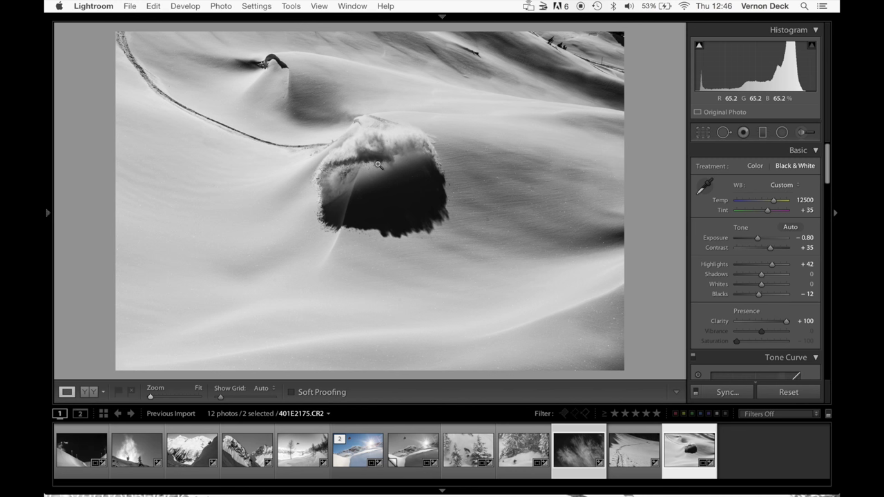
- Ease the snow-clump photo's Clarity from +100 to +94, checking edge detail at 1:1 and back at Fit
drag(786, 321, 785, 321)
click(312, 221)
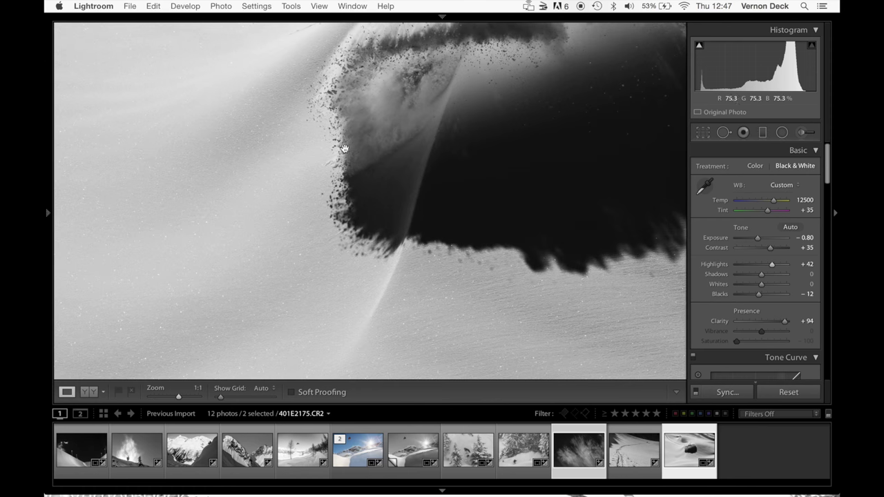
click(413, 206)
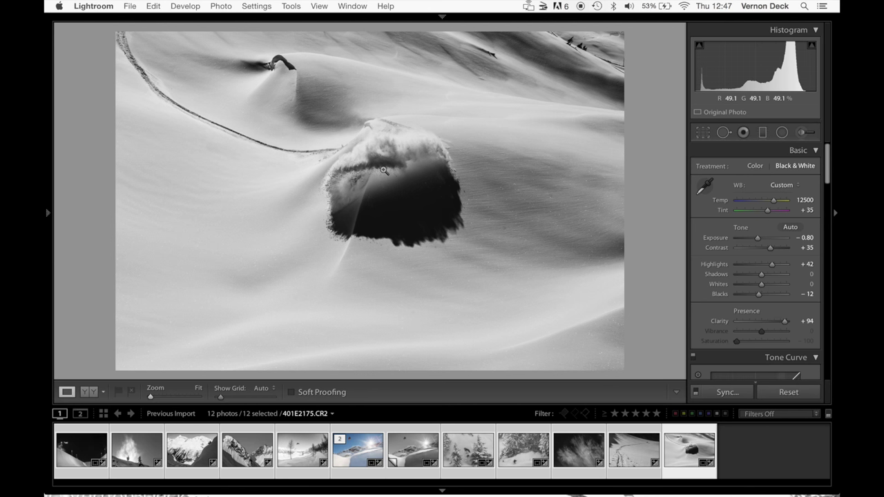
- From the Library grid, export the 12 photos to a new Desktop folder named 'Tiff'
mouse_move(442, 21)
click(505, 34)
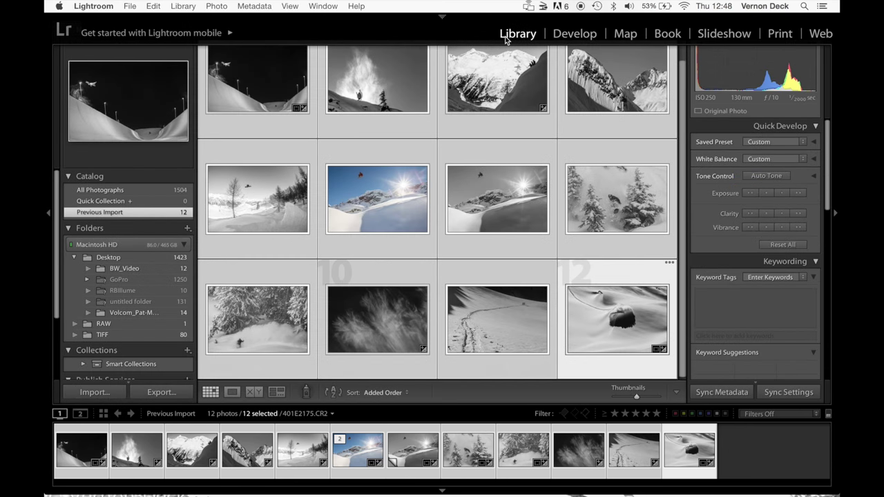
click(153, 392)
click(618, 147)
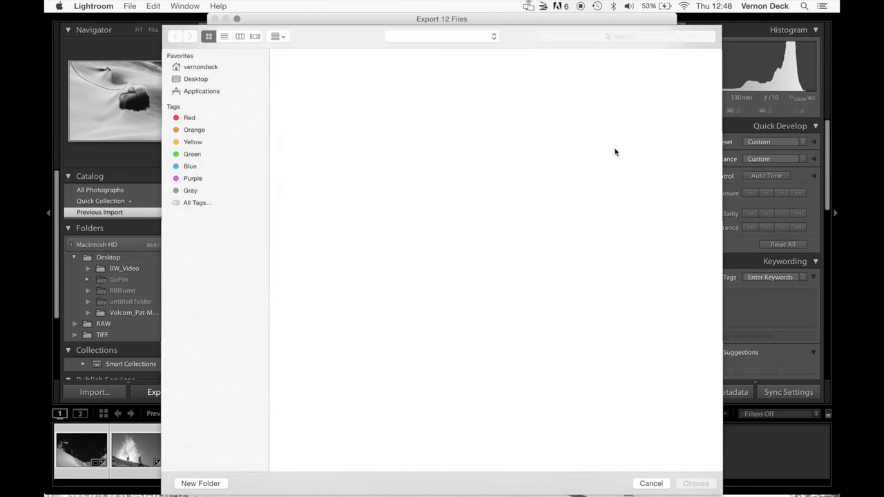
click(200, 484)
text(Tiff)
key(Return)
- Set the export format to TIFF, adjust the resolution, and export the 12 files
click(445, 264)
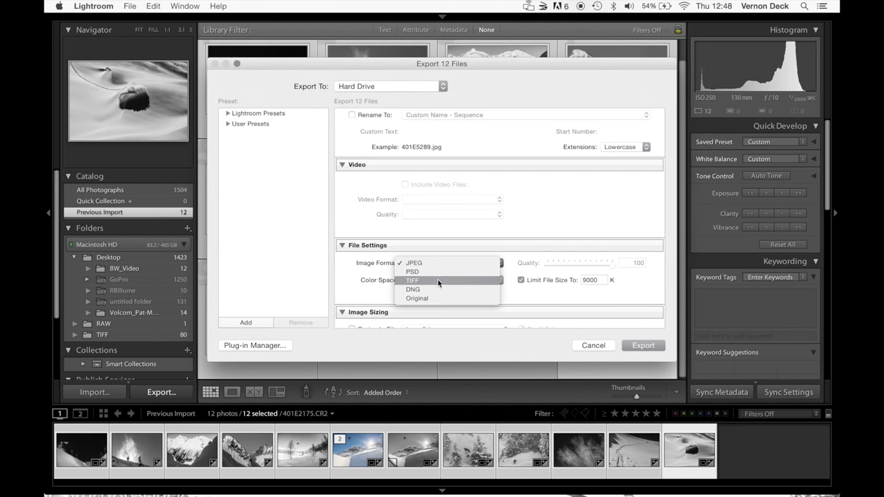
click(439, 281)
scroll(452, 226, down, 2)
scroll(453, 225, down, 2)
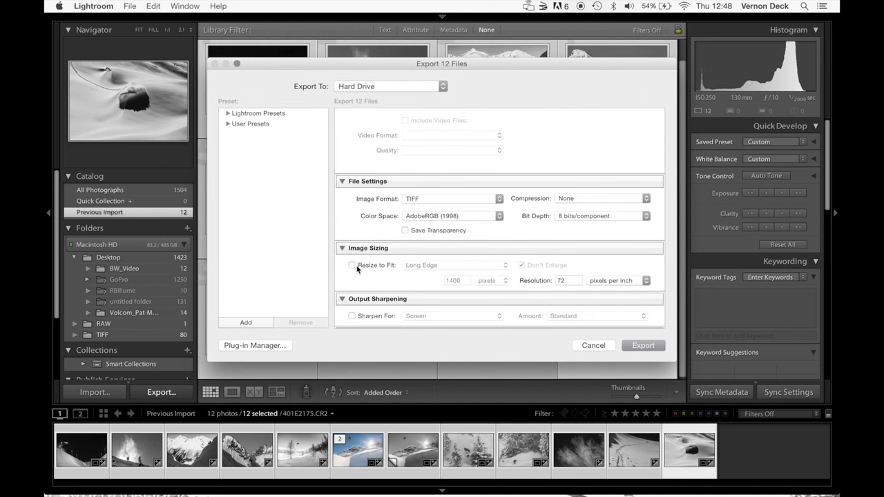
double_click(562, 281)
click(643, 346)
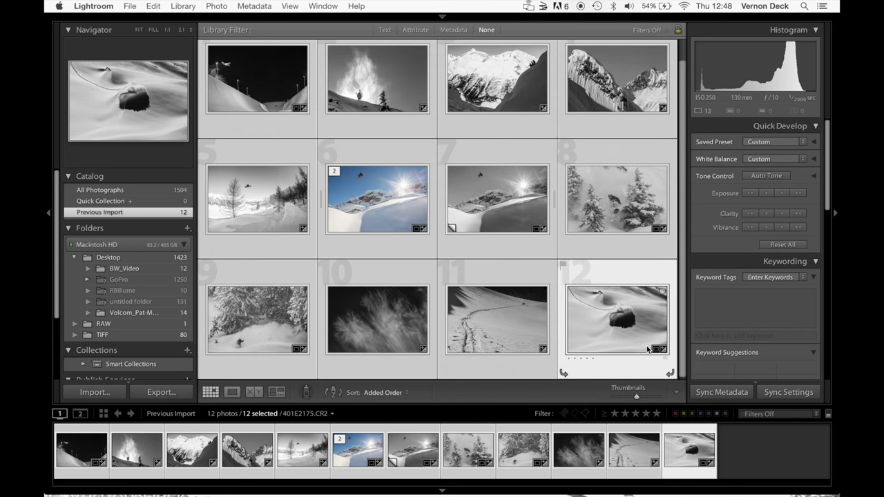
- Export the 12 photos to a new folder as JPEGs: quality 91, 1400 px long edge, 72 ppi, VDBlacktopRight watermark
key(super+shift+e)
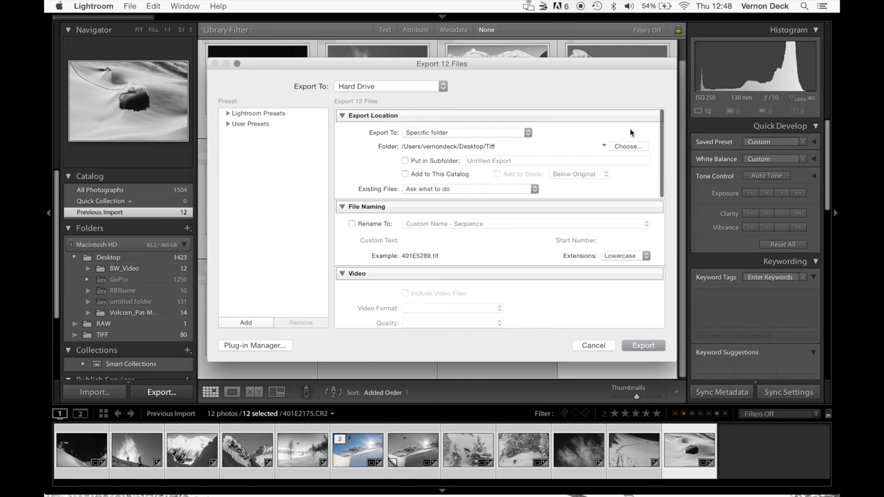
click(630, 145)
key(super+shift+n)
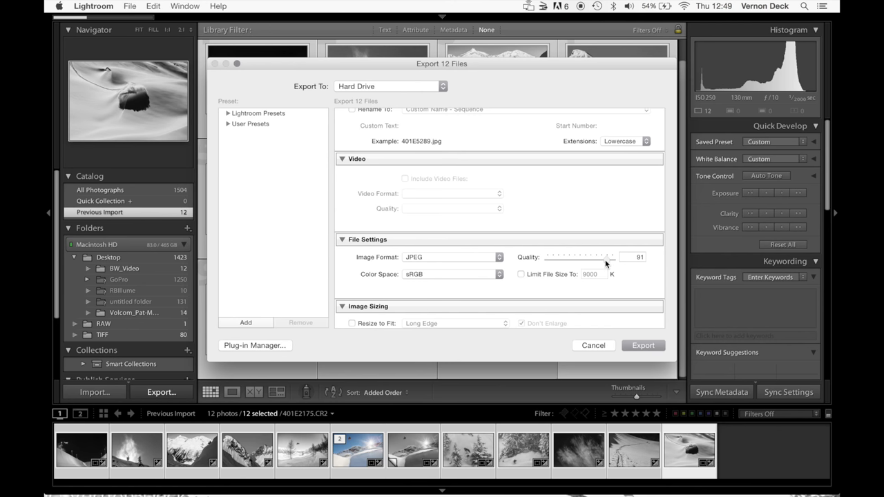
scroll(406, 249, down, 5)
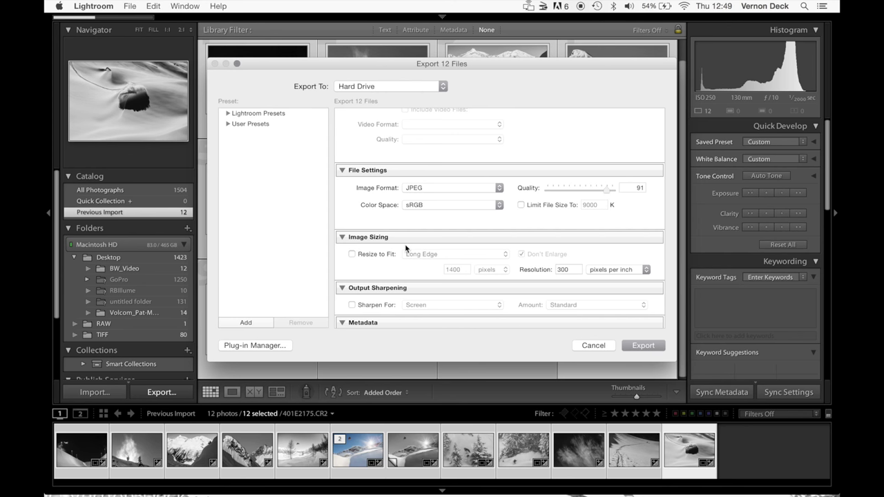
scroll(386, 249, down, 1)
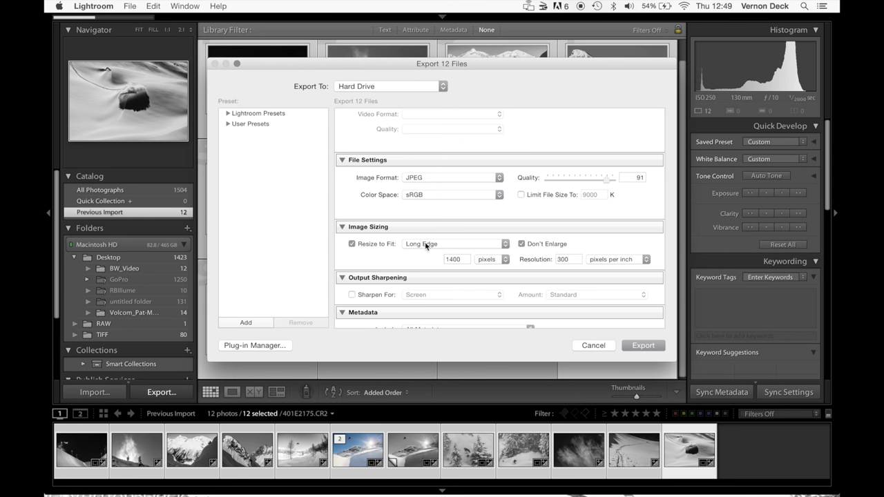
scroll(416, 258, down, 5)
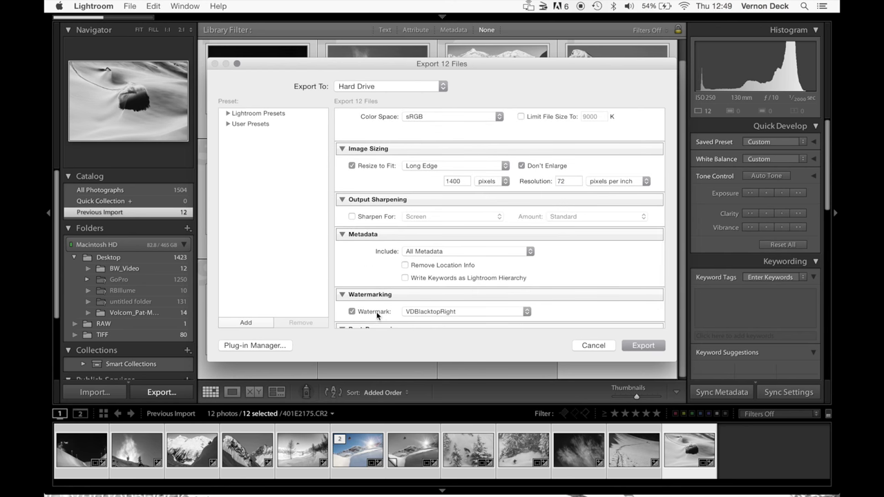
scroll(541, 278, down, 2)
click(639, 346)
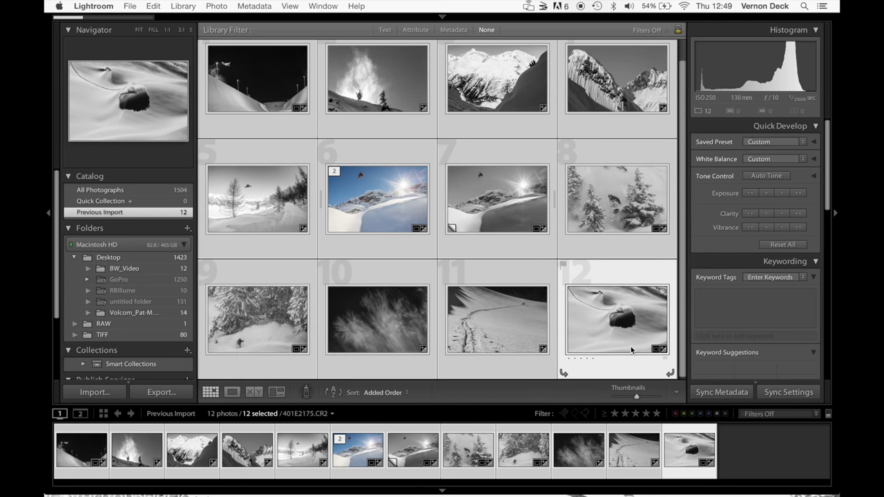